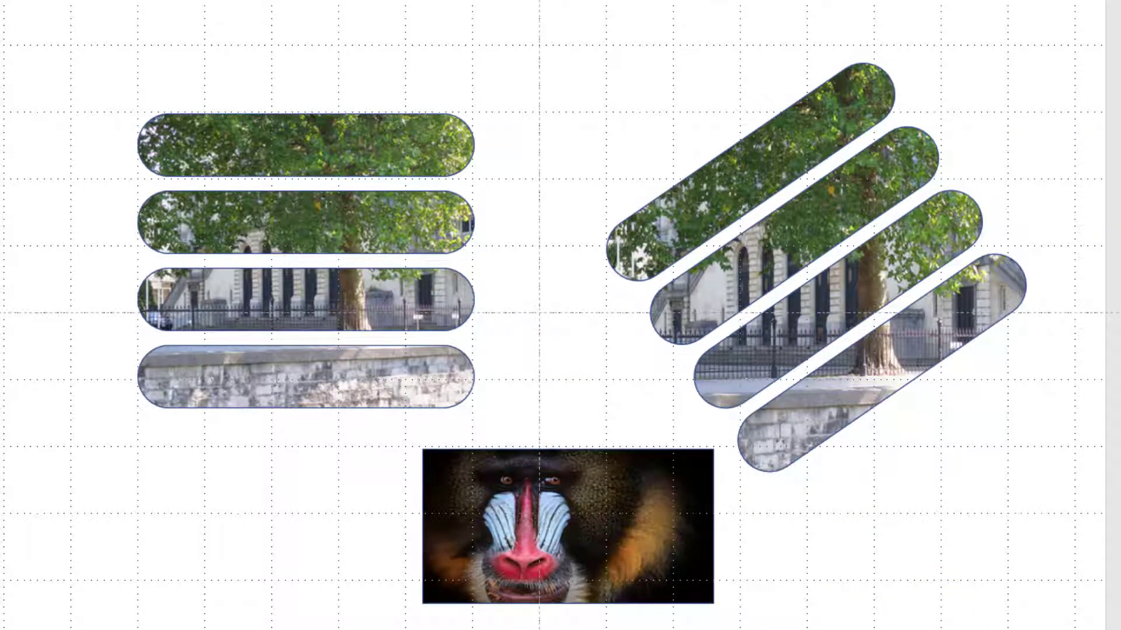
# Step: Leave the strip-and-mandrill example and switch to the presentation showing a blank slide
pyautogui.click(1060, 613)
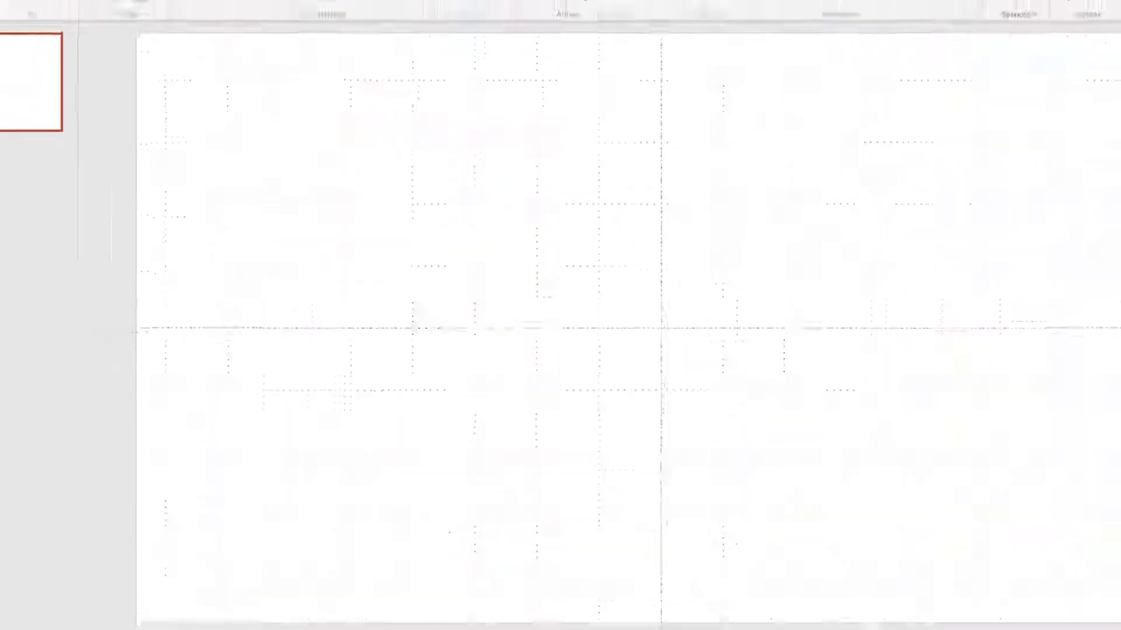
# Step: Draw a 6.62 × 16.31 cm rectangle across the upper middle of the slide
pyautogui.click(276, 76)
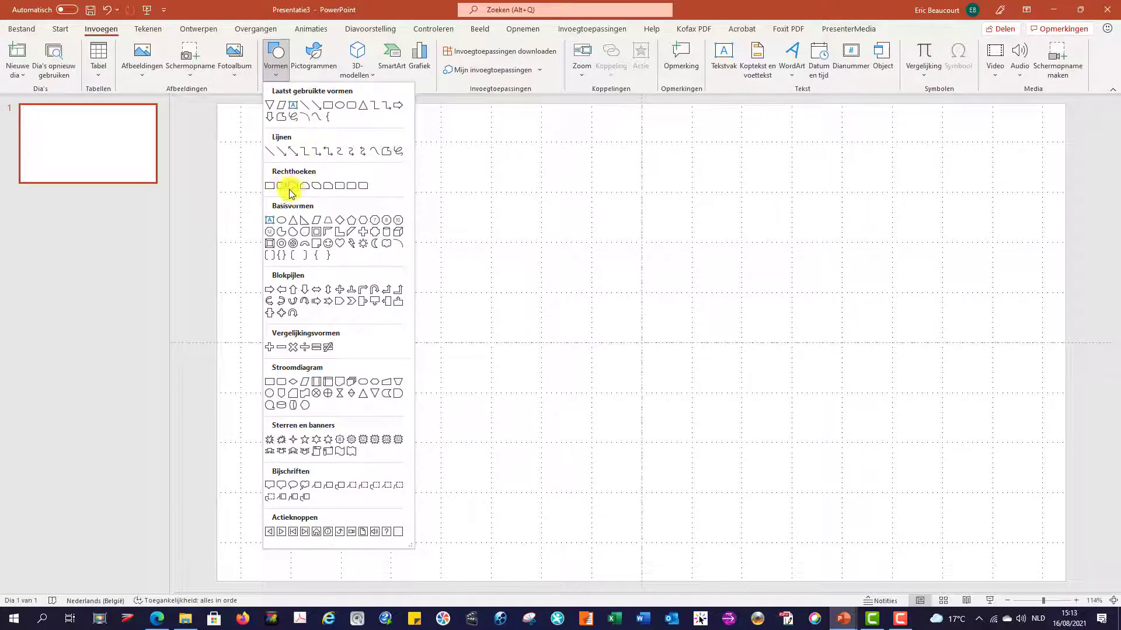
pyautogui.click(270, 186)
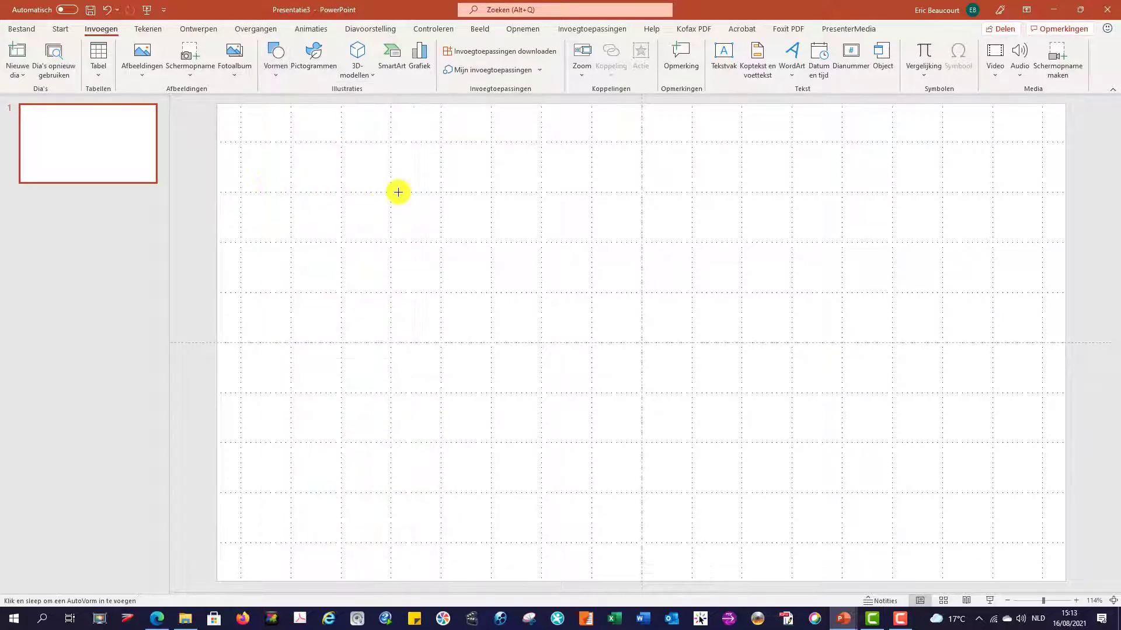
pyautogui.moveTo(391, 193); pyautogui.dragTo(799, 359)
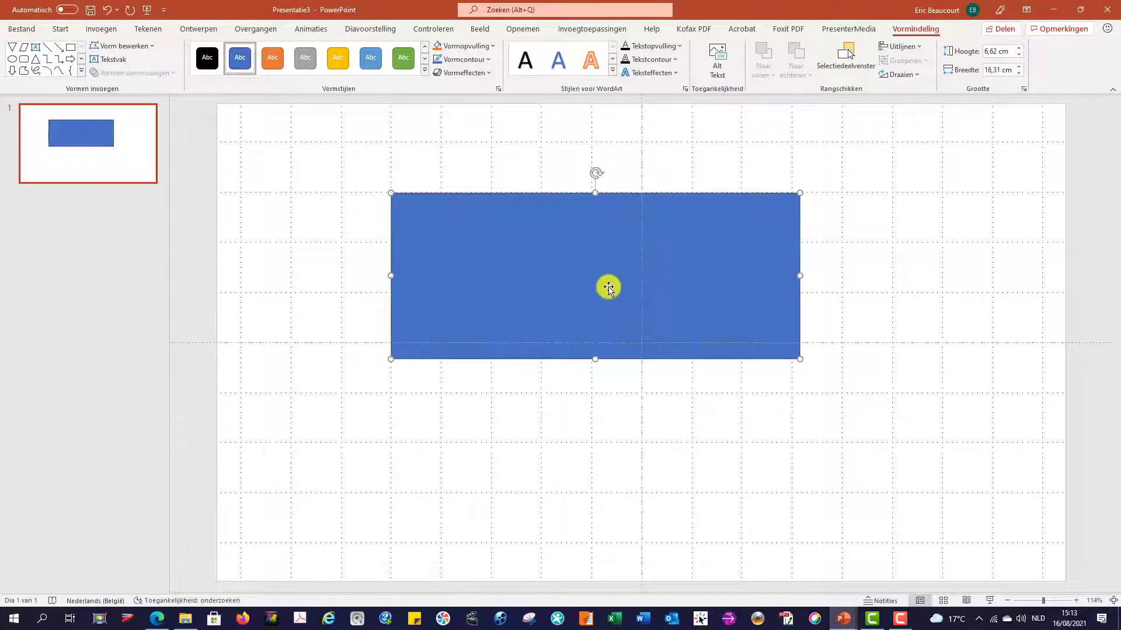
pyautogui.click(493, 48)
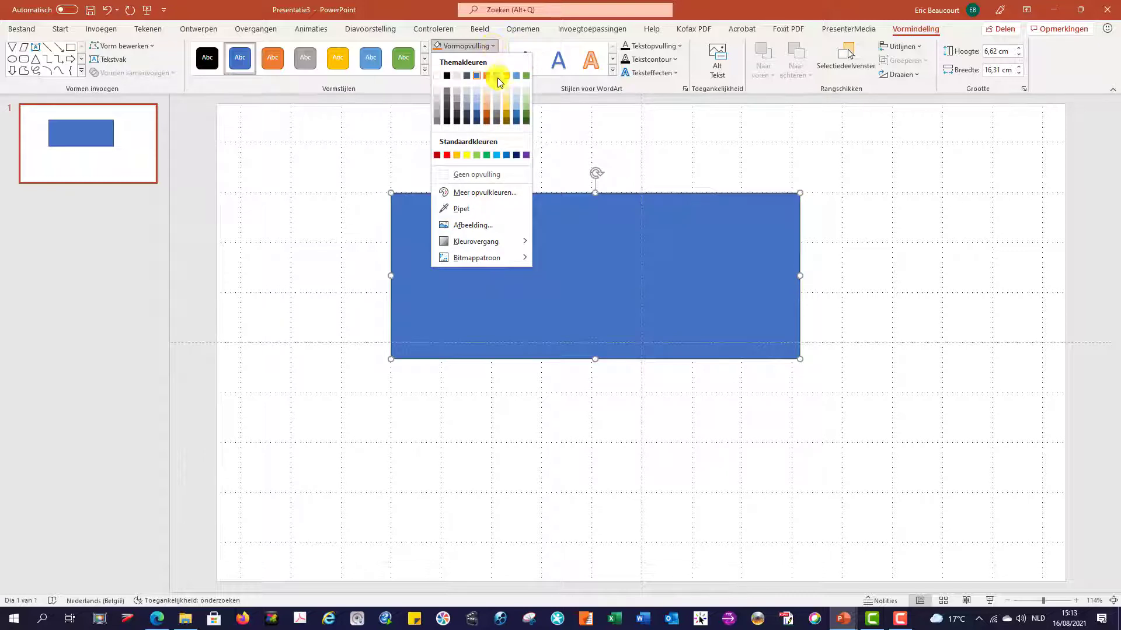
# Step: Fill the rectangle with the daisy photo from the stock images library
pyautogui.click(473, 227)
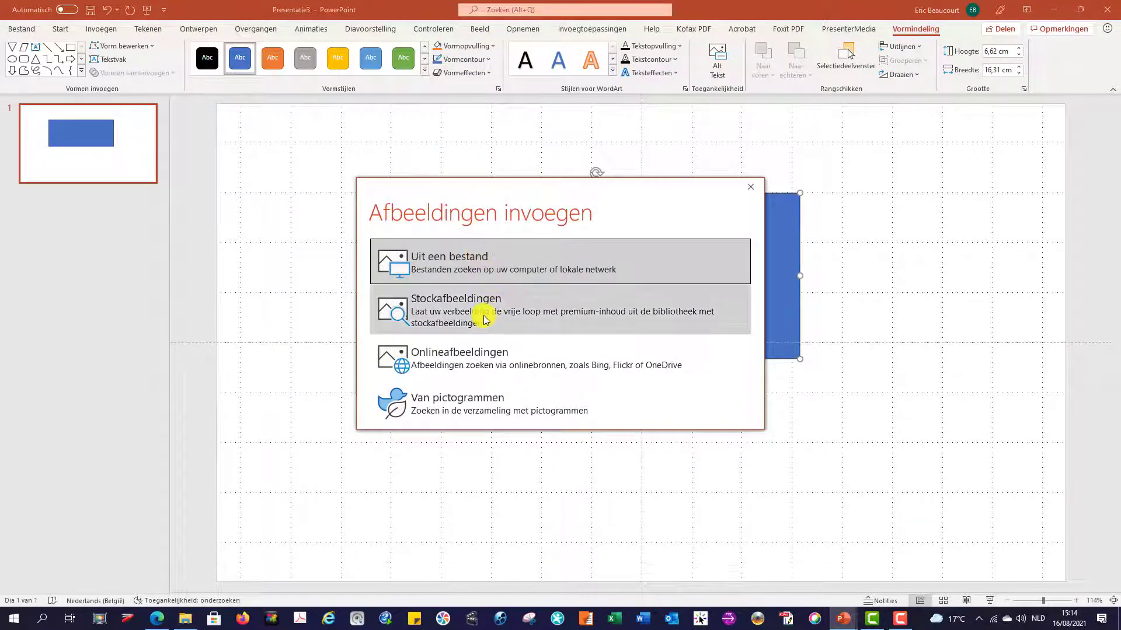
pyautogui.click(481, 309)
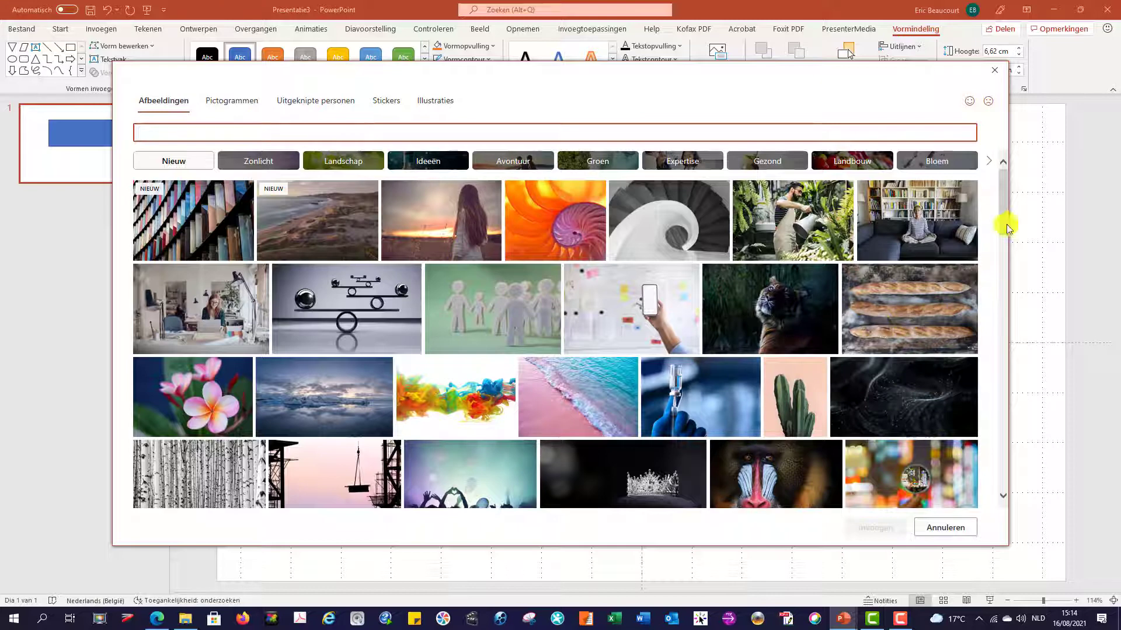
pyautogui.moveTo(999, 208); pyautogui.dragTo(1015, 273)
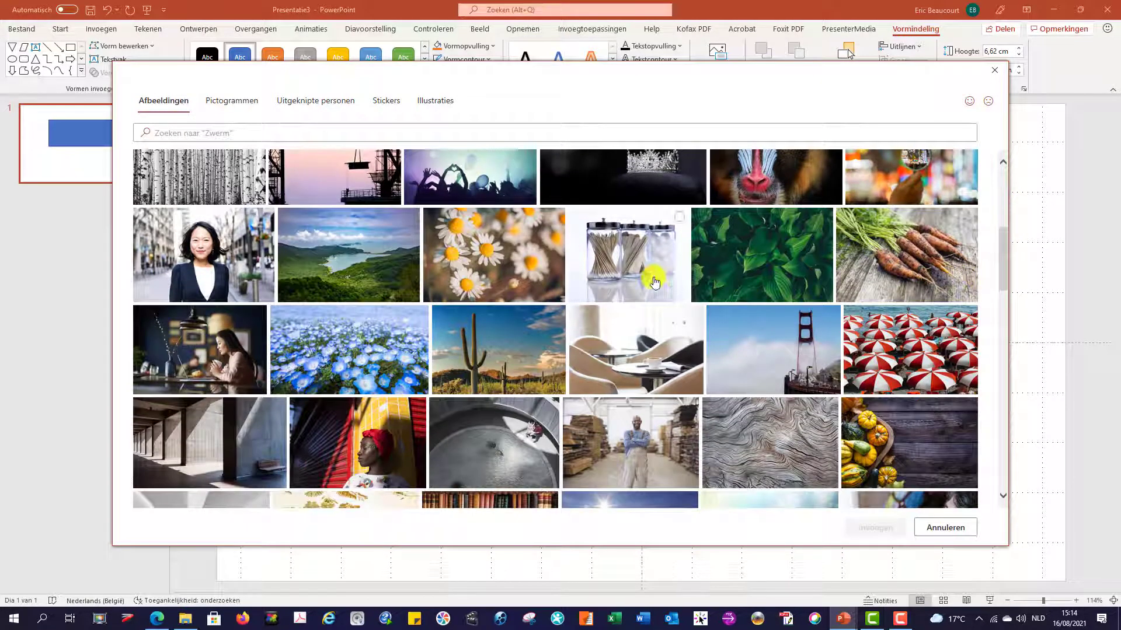
pyautogui.click(509, 261)
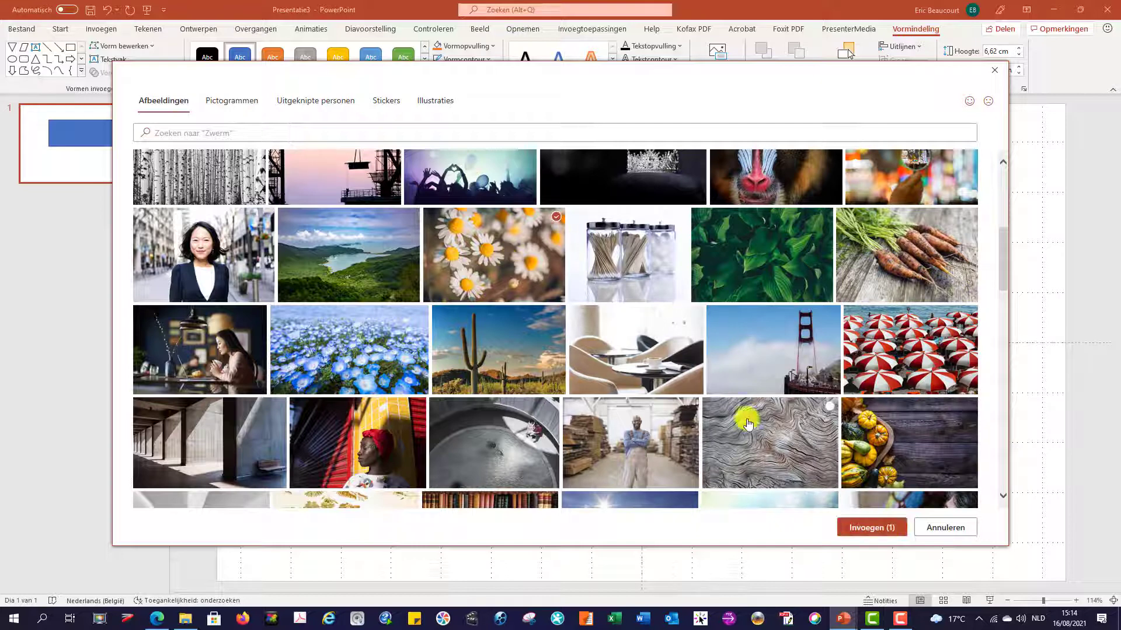
pyautogui.click(864, 533)
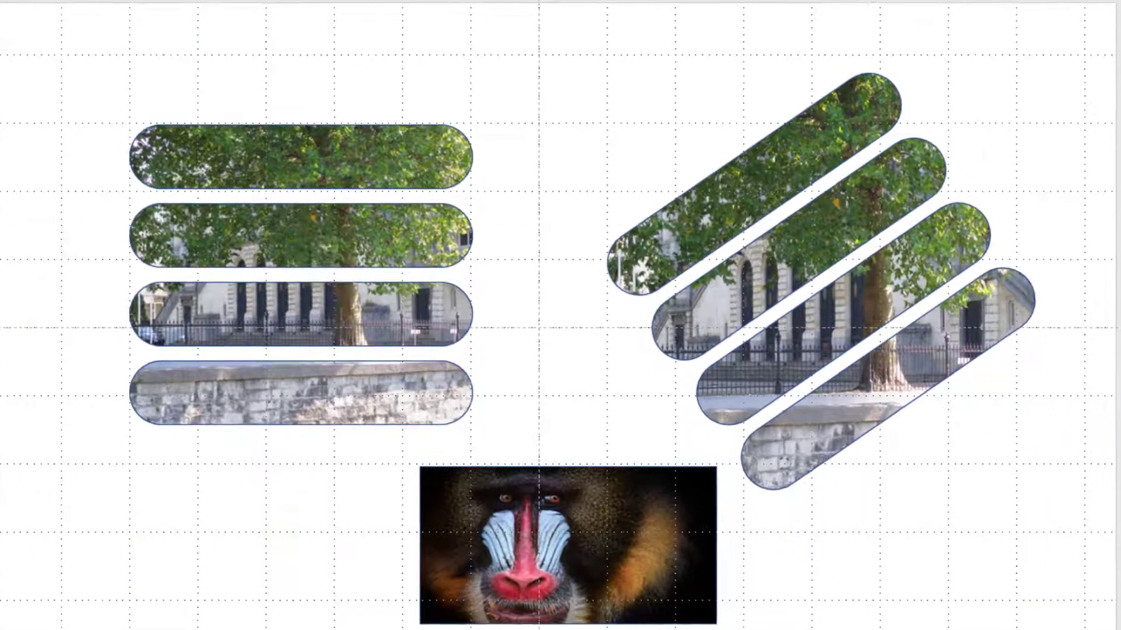
pyautogui.moveTo(843, 619)
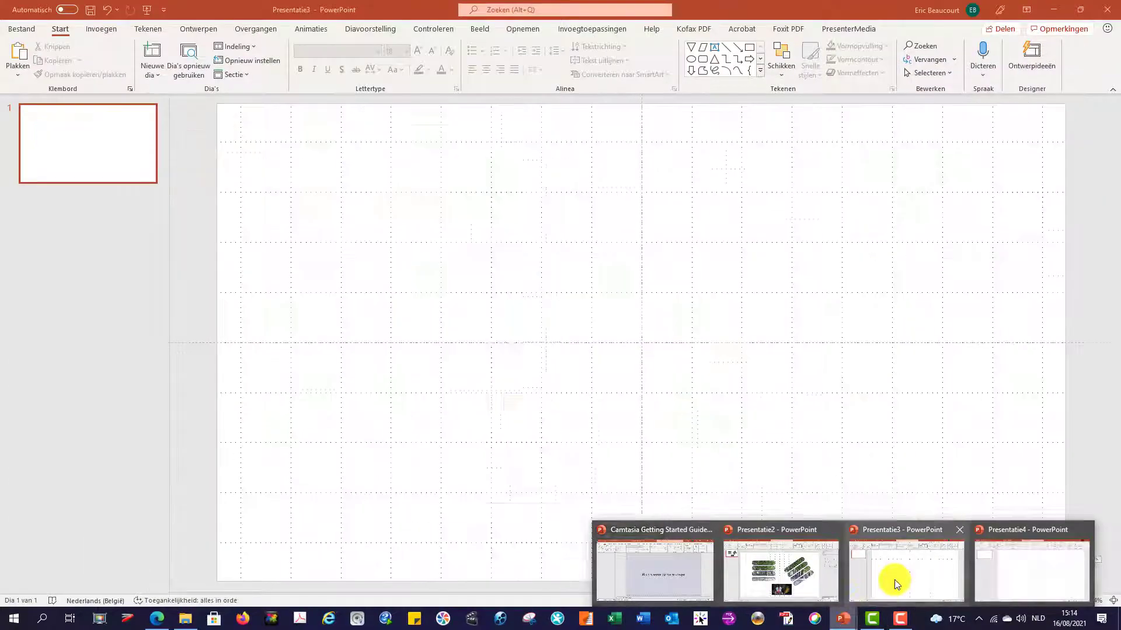
# Step: In Presentatie3, draw a thin rounded-corner rectangle strip sized 1.38 × 8.34 cm
pyautogui.click(894, 579)
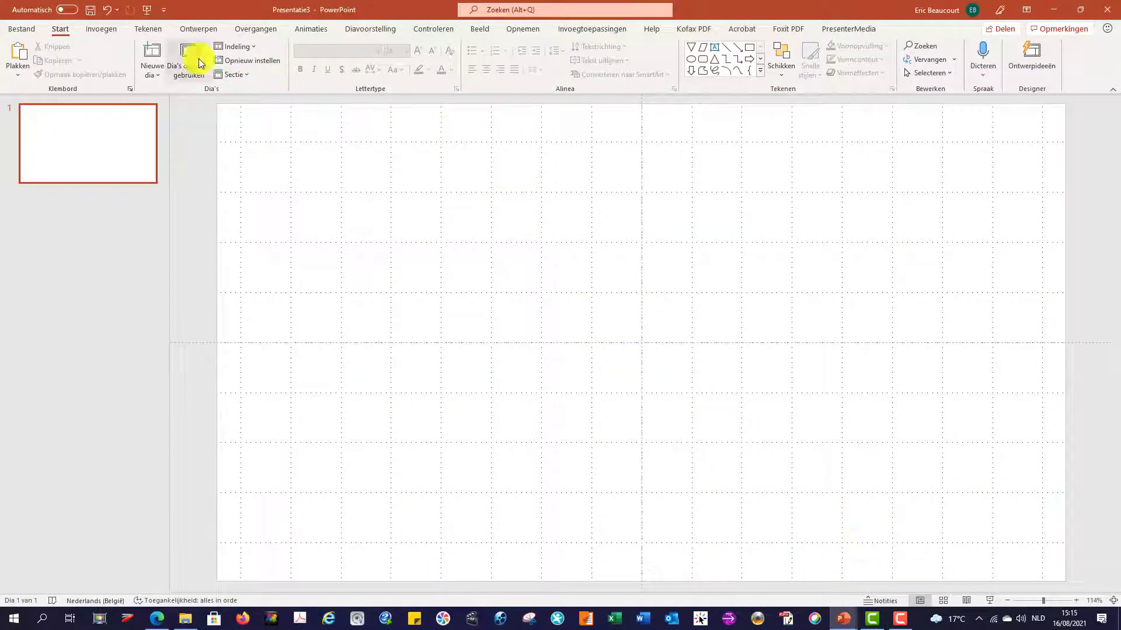
pyautogui.click(102, 28)
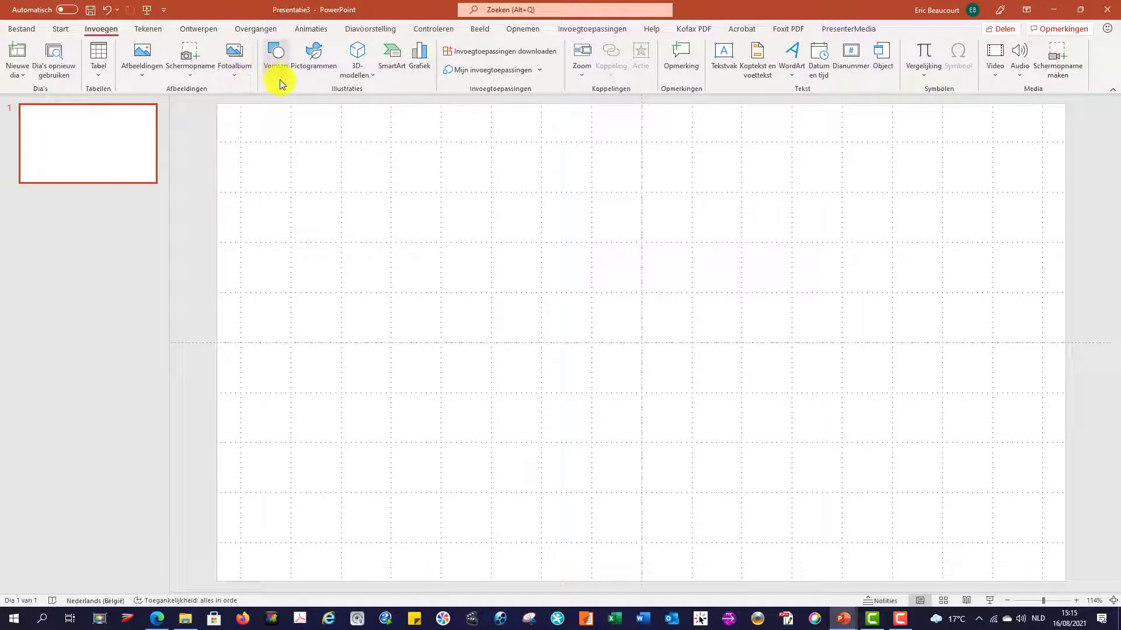
pyautogui.click(275, 74)
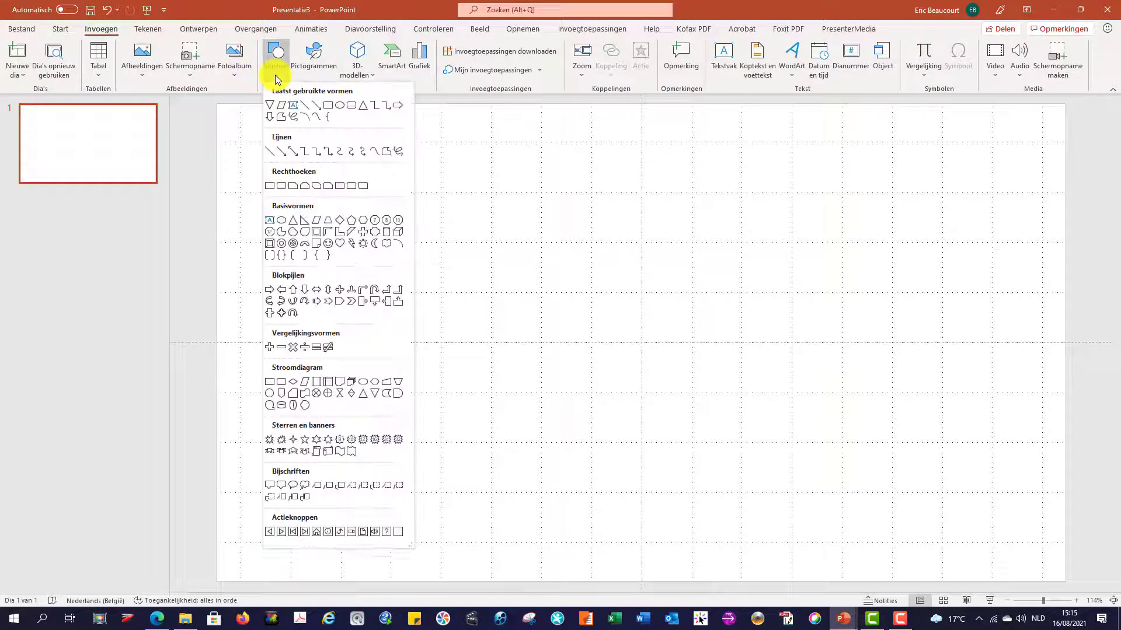
pyautogui.click(280, 186)
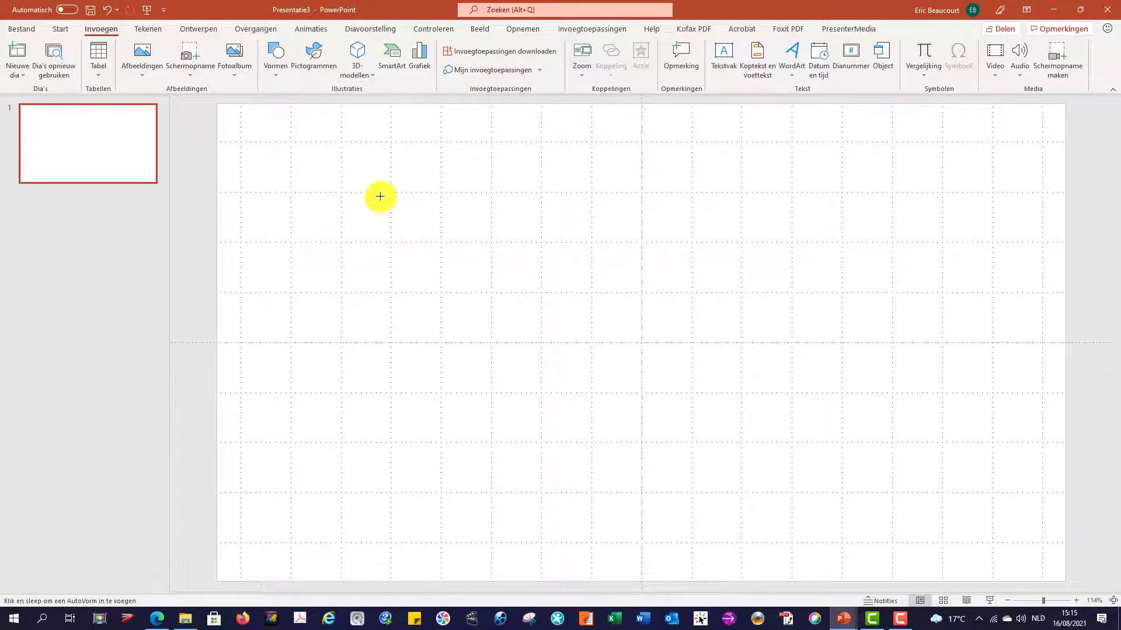
pyautogui.moveTo(378, 193)
pyautogui.mouseDown()
pyautogui.moveTo(614, 250)
pyautogui.moveTo(596, 225)
pyautogui.mouseUp()
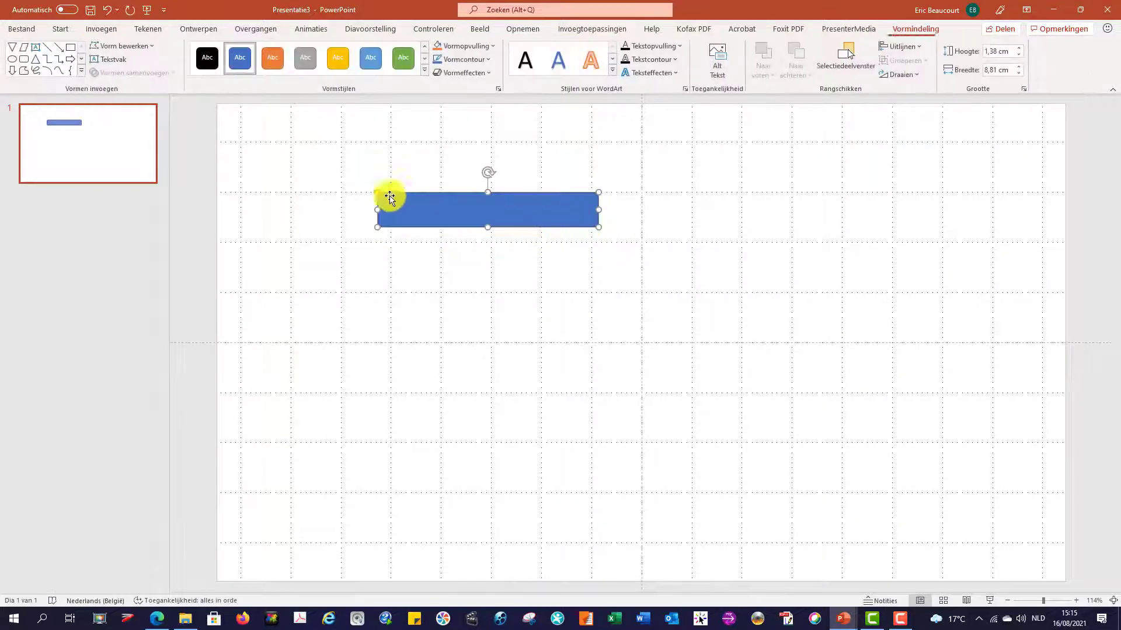
pyautogui.moveTo(378, 193); pyautogui.dragTo(390, 195)
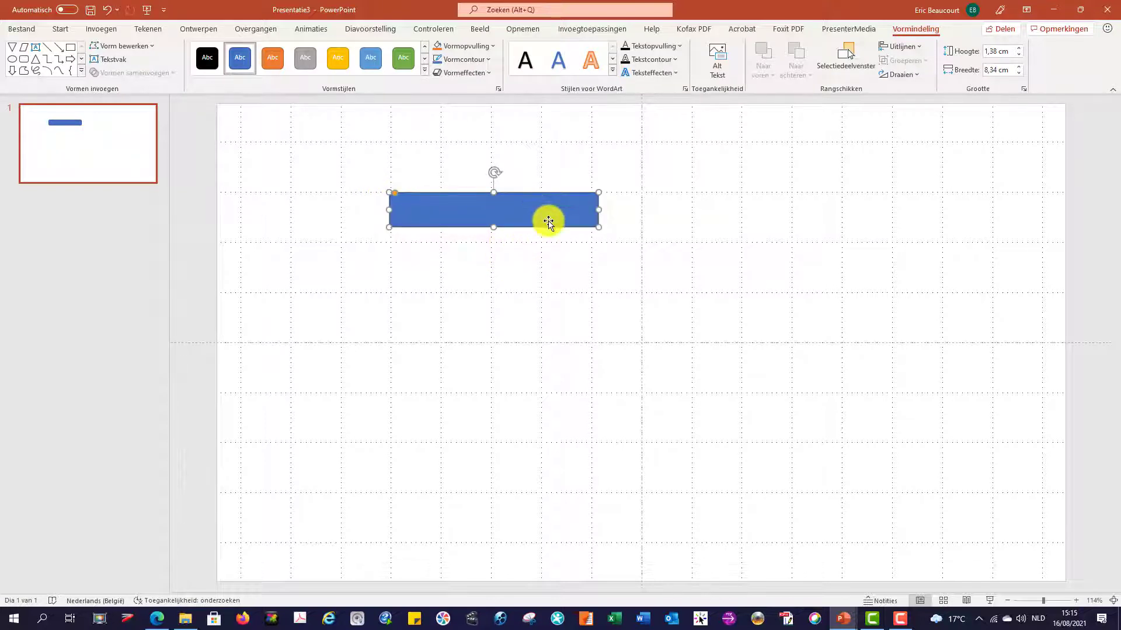
# Step: Duplicate the strip four times with Ctrl+D, stacking the copies evenly below the original
pyautogui.hotkey('ctrl', 'd')
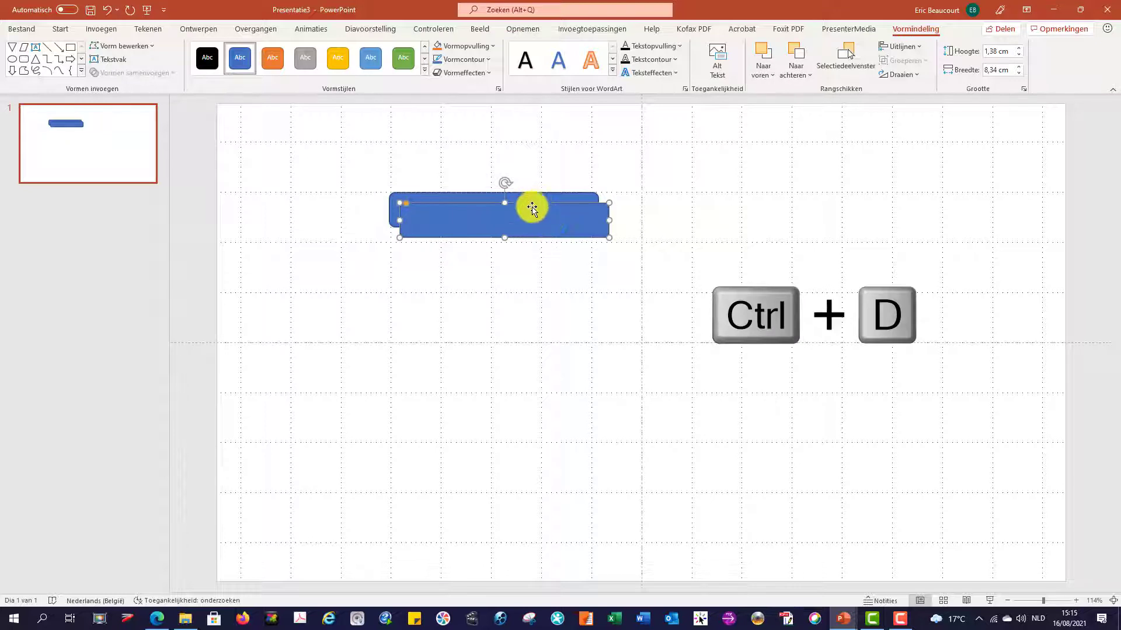
pyautogui.moveTo(523, 218); pyautogui.dragTo(502, 241)
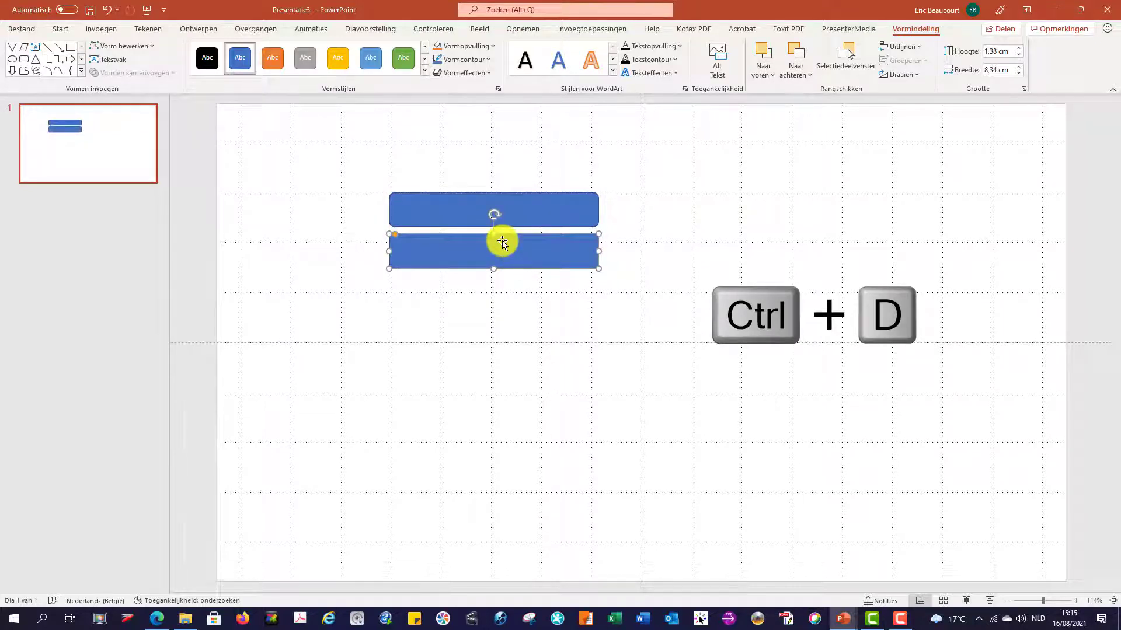
pyautogui.hotkey('ctrl', 'd')
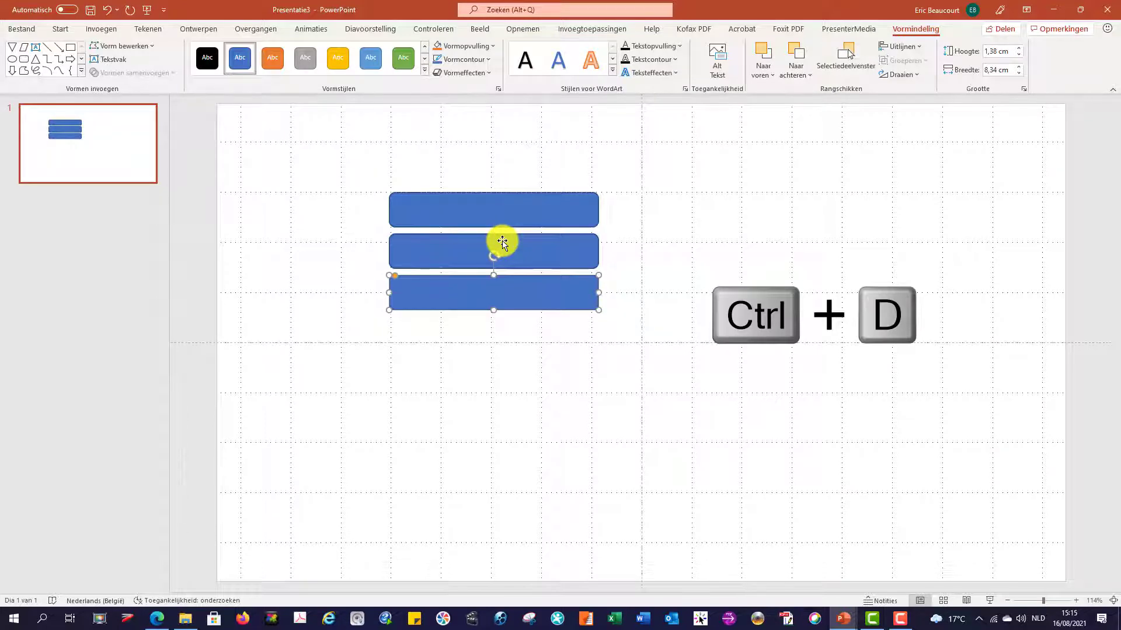
pyautogui.hotkey('ctrl', 'd')
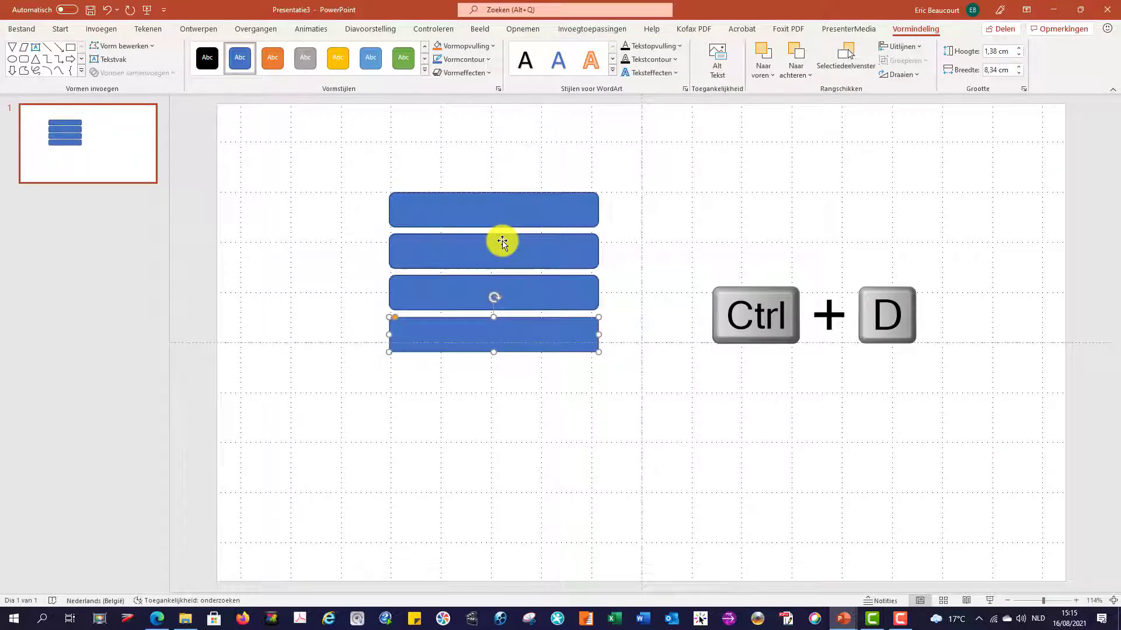
pyautogui.hotkey('ctrl', 'd')
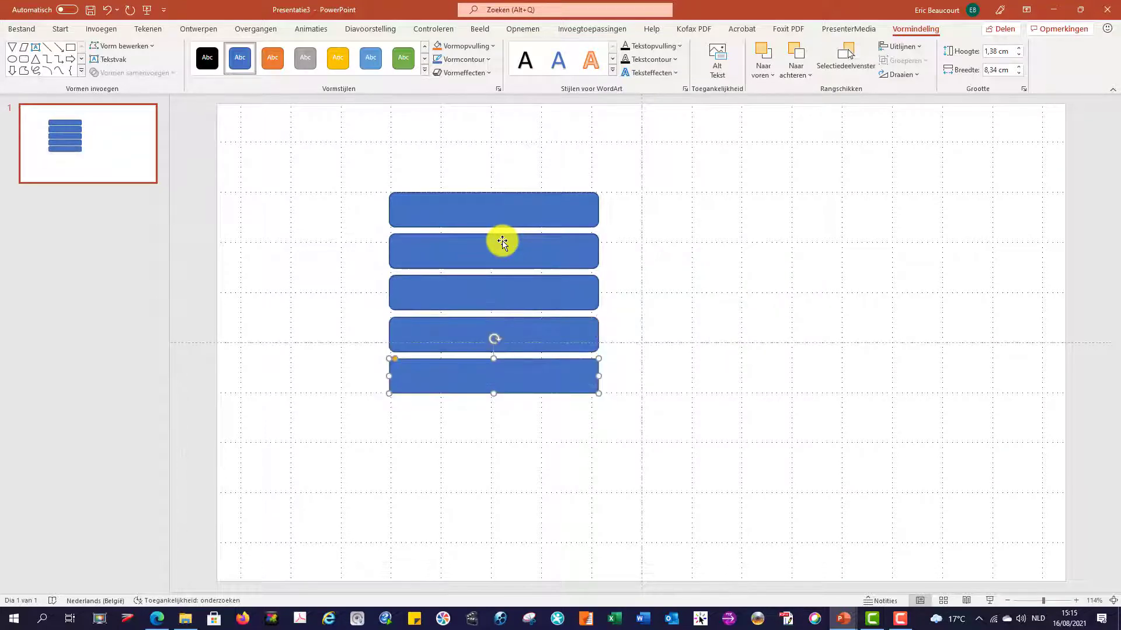
# Step: Select all five strips and group them into one 8.01 × 8.34 cm object
pyautogui.click(488, 219)
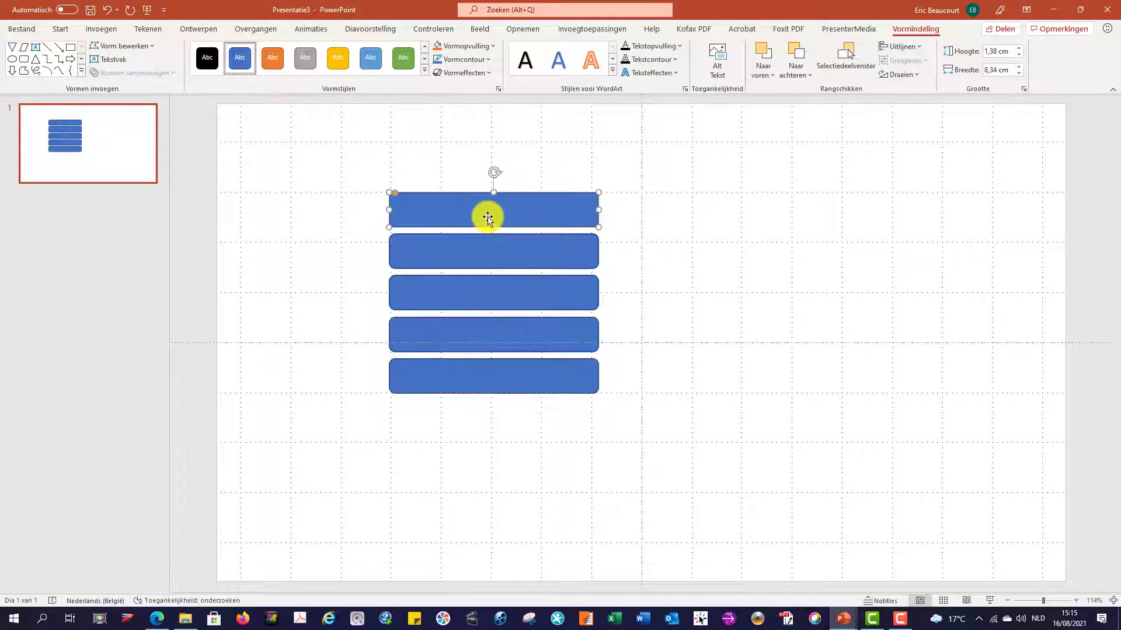
pyautogui.keyDown('shift'); pyautogui.click(484, 253); pyautogui.keyUp('shift')
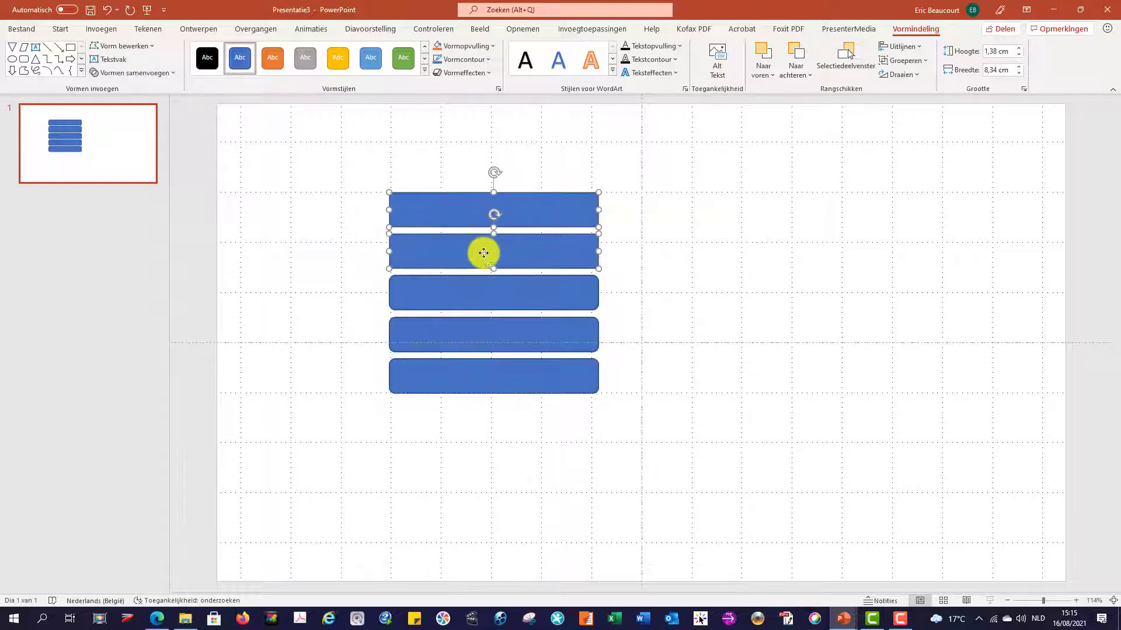
pyautogui.keyDown('shift'); pyautogui.click(477, 295); pyautogui.keyUp('shift')
pyautogui.keyDown('shift'); pyautogui.click(484, 331); pyautogui.keyUp('shift')
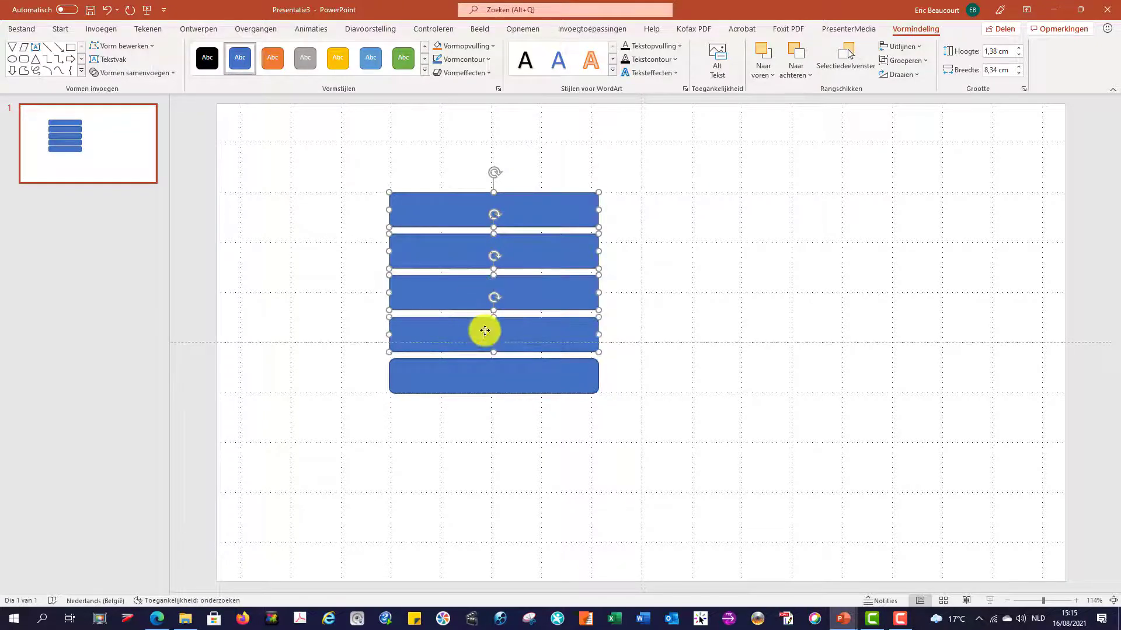
pyautogui.keyDown('shift'); pyautogui.click(489, 371); pyautogui.keyUp('shift')
pyautogui.rightClick(531, 254)
pyautogui.moveTo(578, 333)
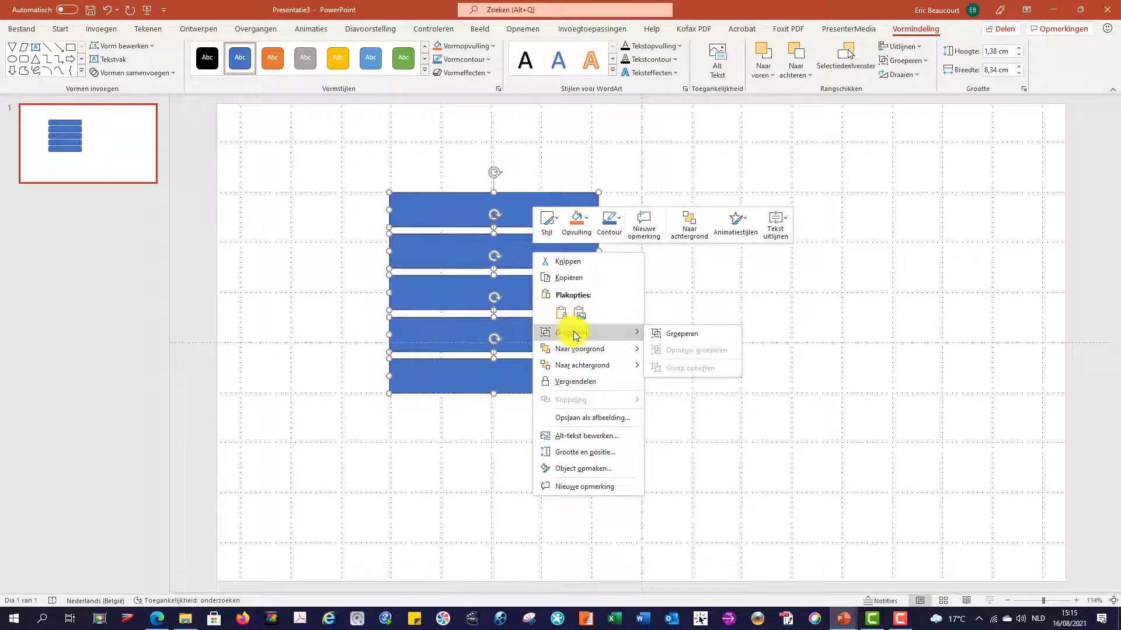
pyautogui.click(683, 334)
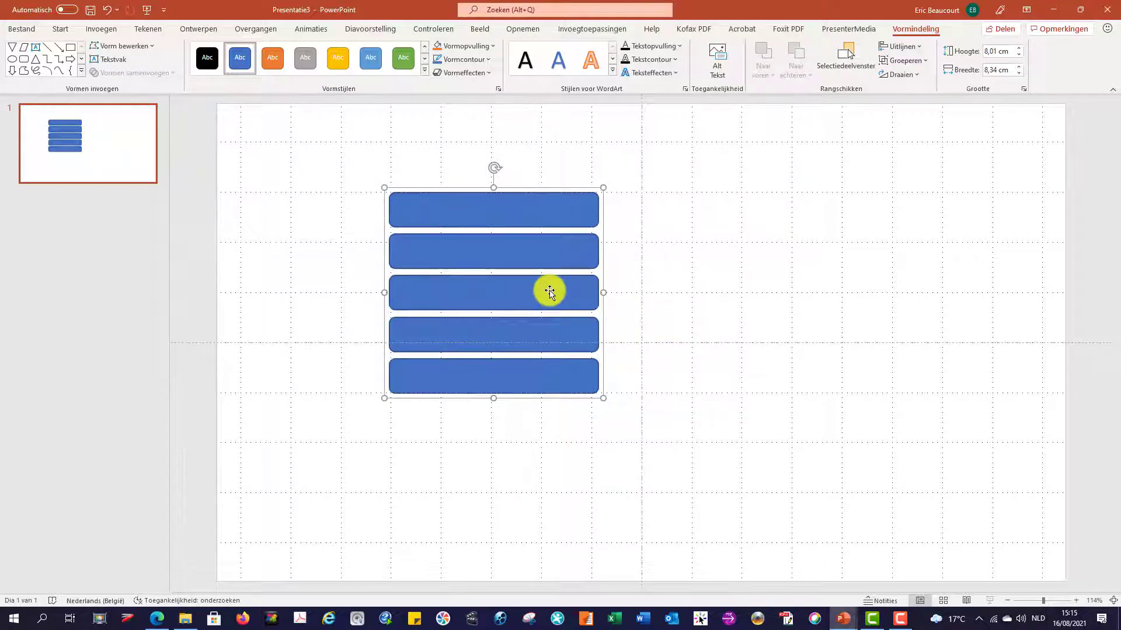
# Step: Fill the grouped strips with the picture file P9140011 so one image spans all five bars
pyautogui.click(490, 46)
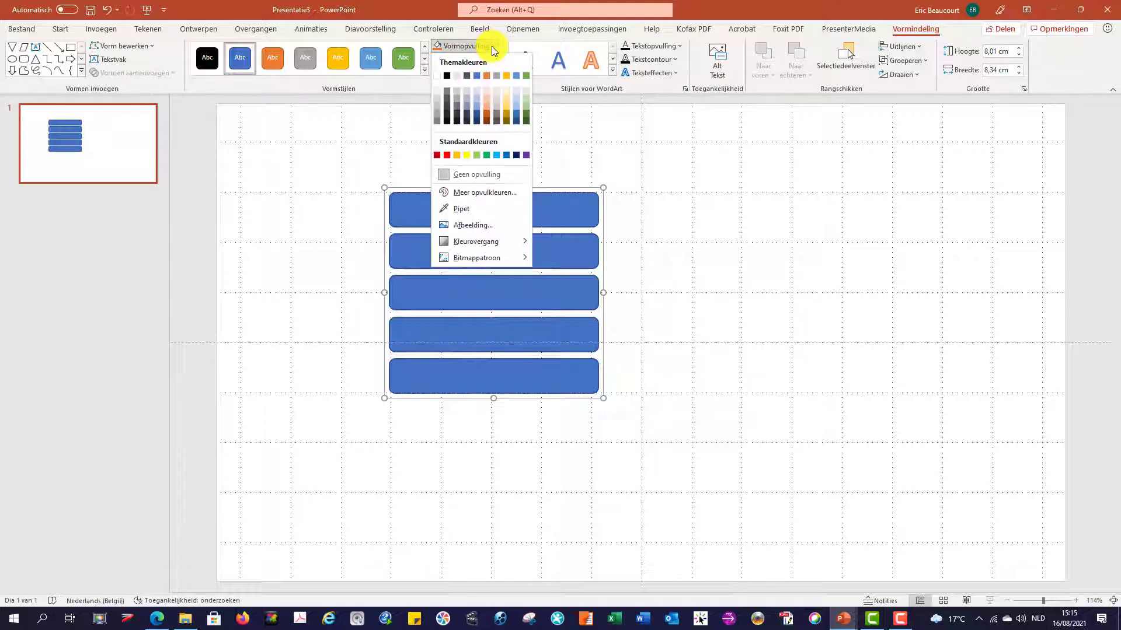
pyautogui.click(473, 226)
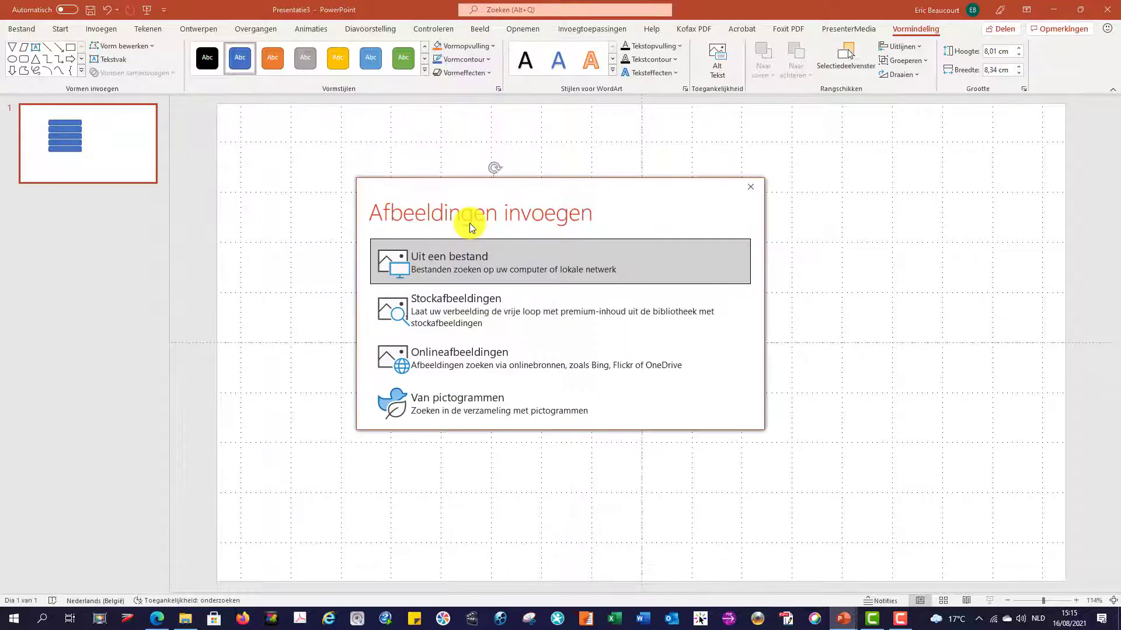
pyautogui.click(474, 264)
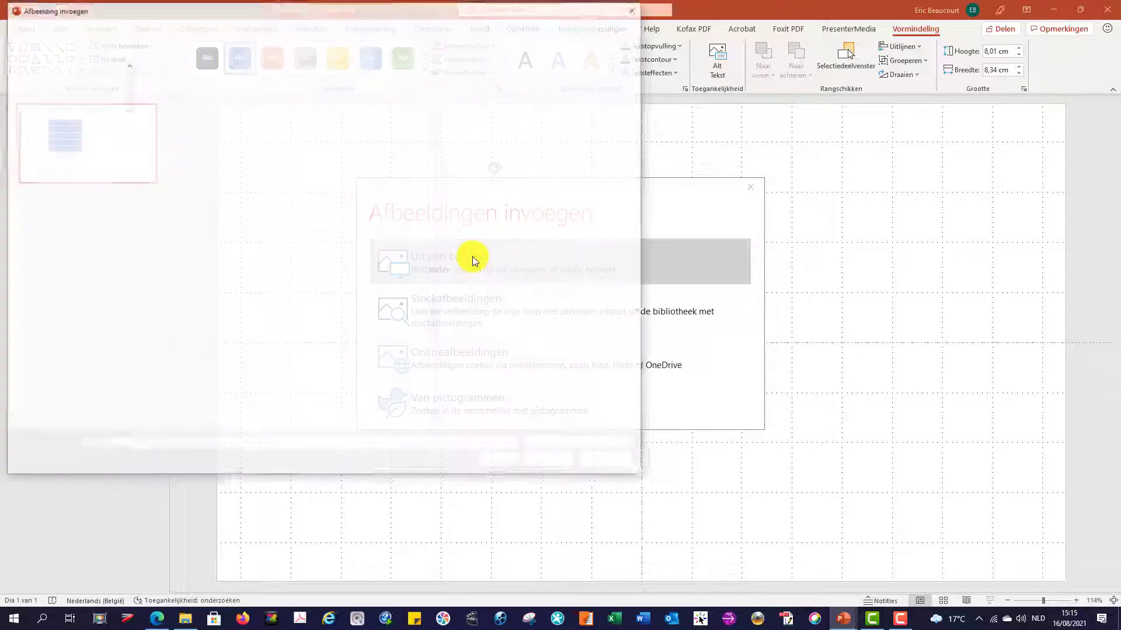
pyautogui.scroll(-5, 430, 150)
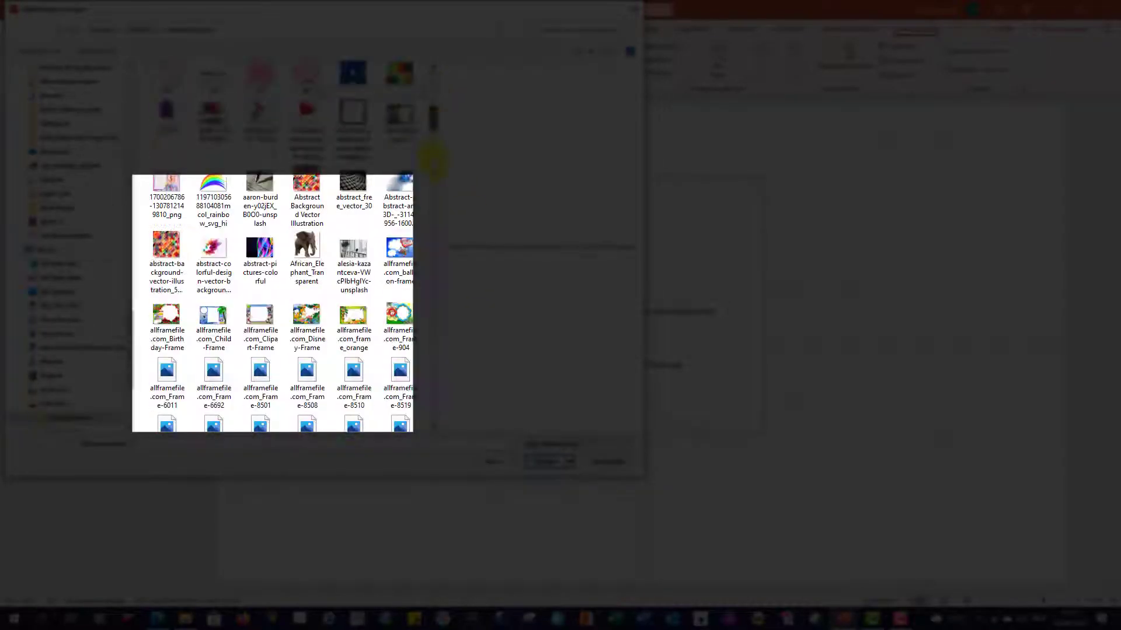
pyautogui.scroll(-5, 432, 263)
pyautogui.scroll(-5, 431, 264)
pyautogui.scroll(-5, 431, 295)
pyautogui.scroll(-5, 431, 321)
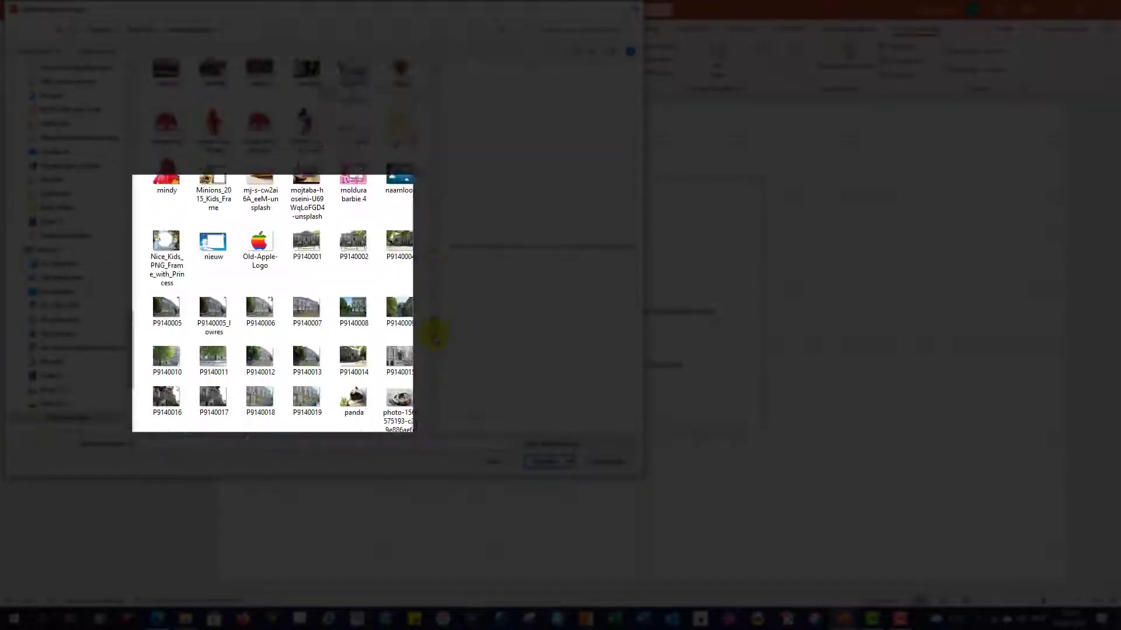
pyautogui.scroll(-5, 431, 330)
pyautogui.click(213, 326)
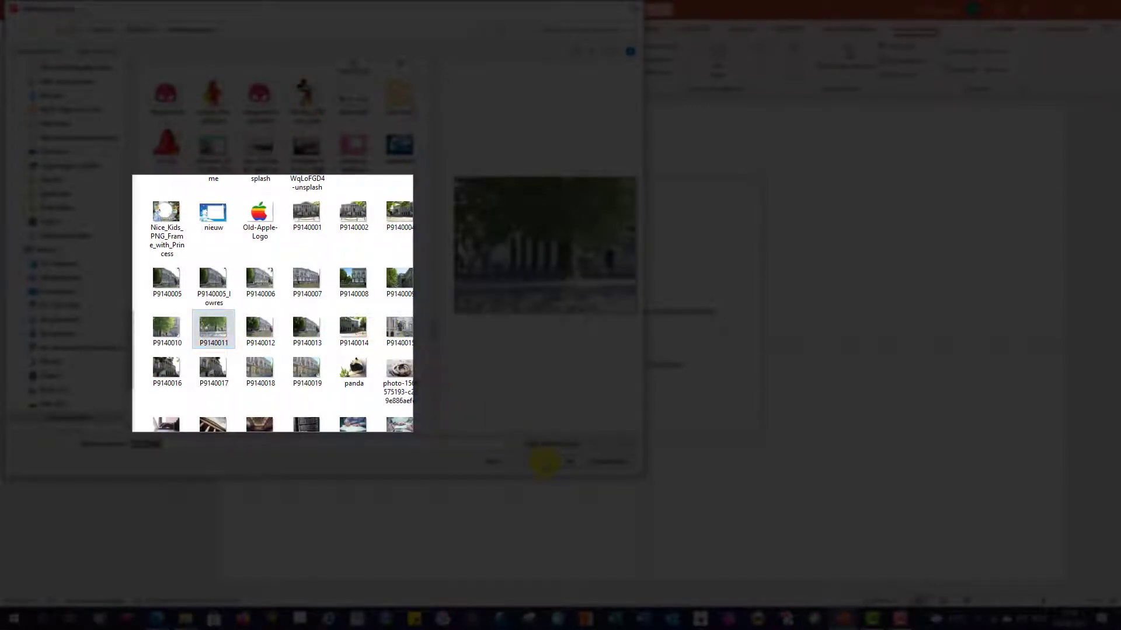
pyautogui.click(543, 463)
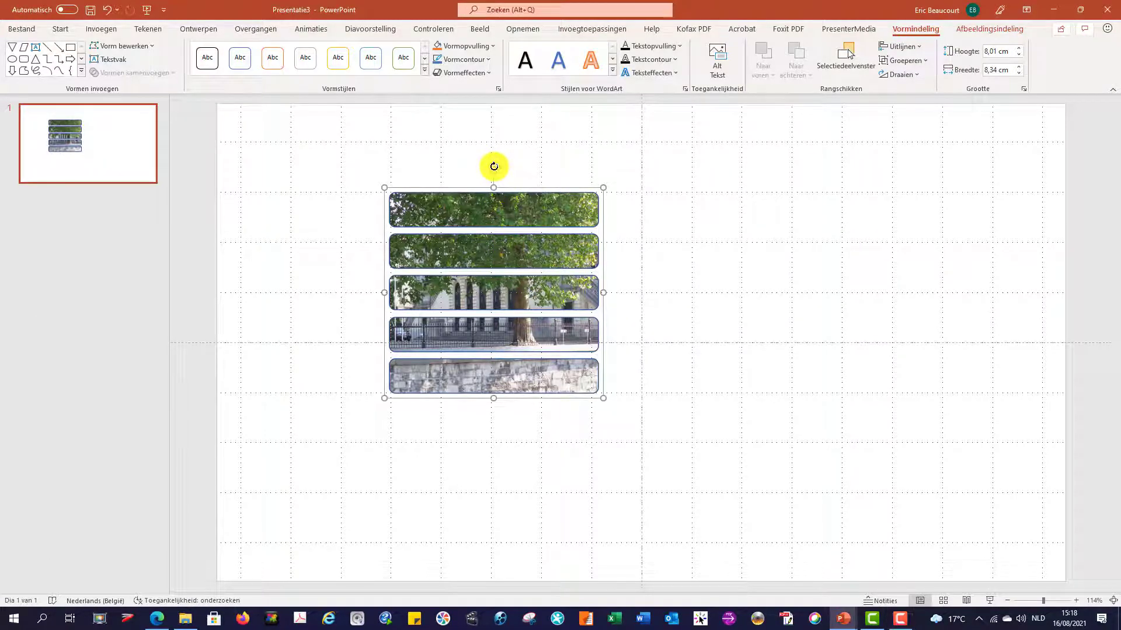
pyautogui.moveTo(494, 167); pyautogui.dragTo(448, 204)
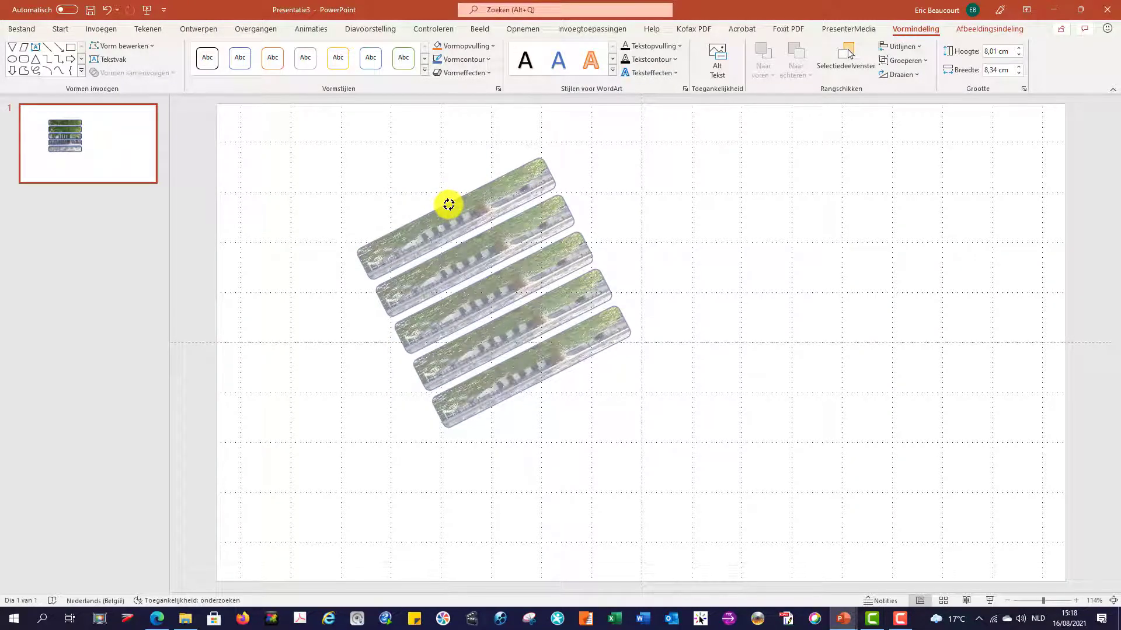
pyautogui.moveTo(448, 204); pyautogui.dragTo(448, 204)
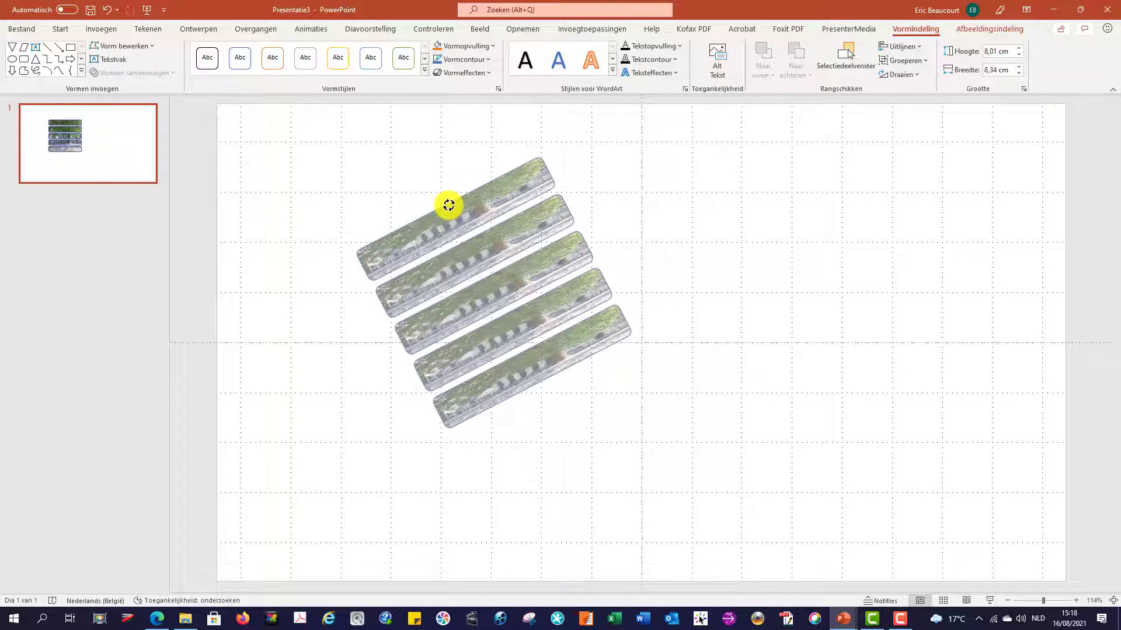
pyautogui.moveTo(449, 205); pyautogui.dragTo(448, 205)
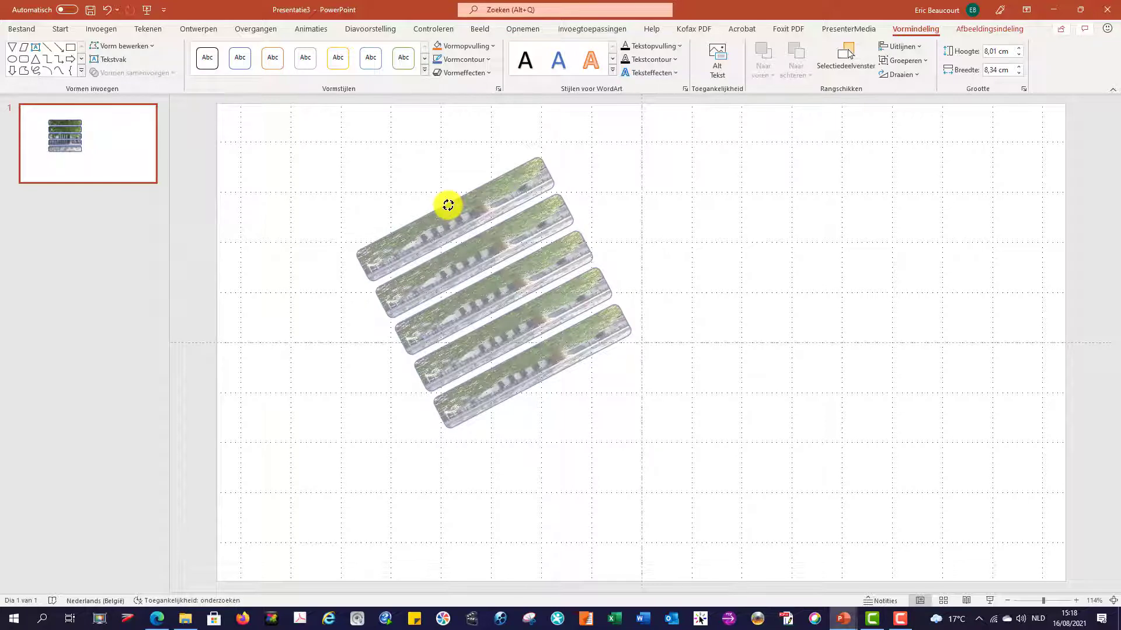
pyautogui.moveTo(449, 204); pyautogui.dragTo(447, 206)
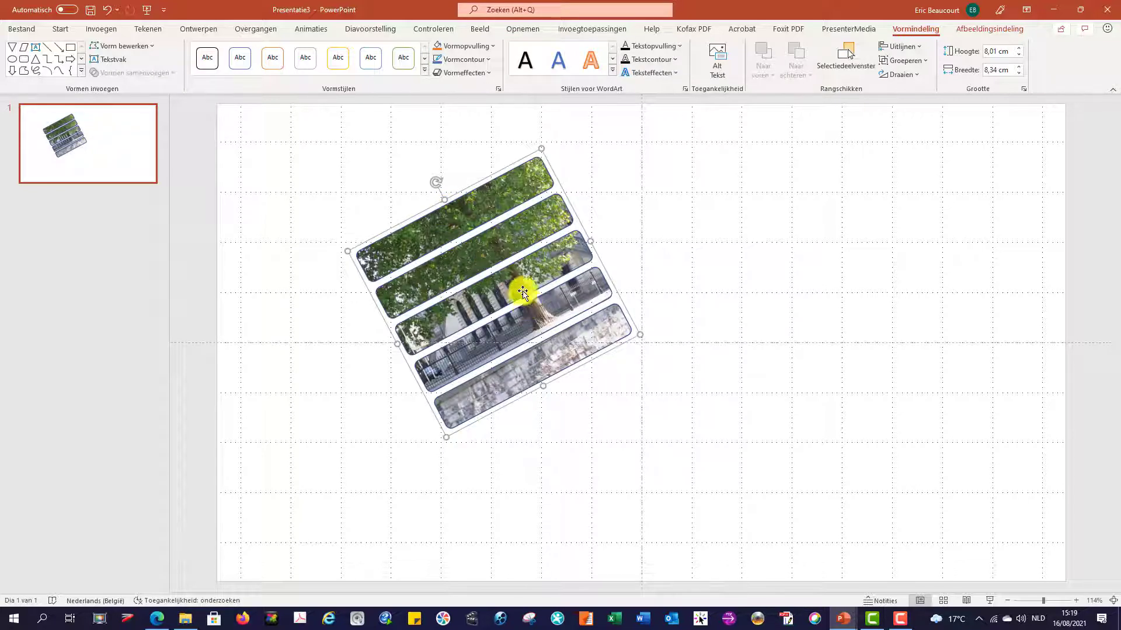
pyautogui.moveTo(435, 184); pyautogui.dragTo(497, 154)
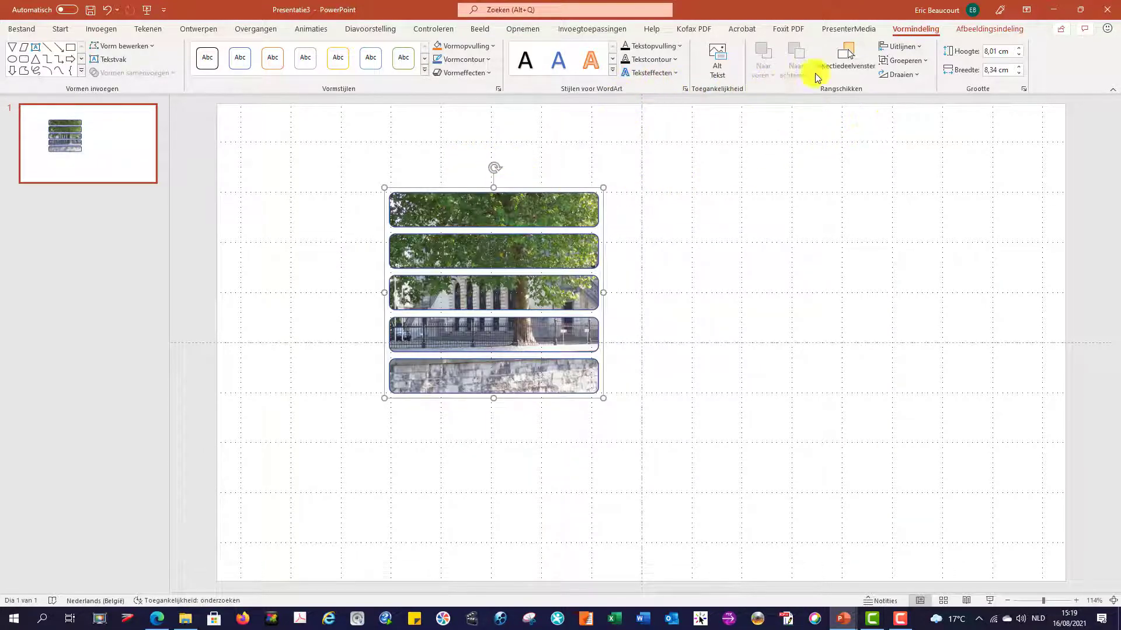
# Step: Rotate the photo-filled strip group diagonally, with the Format Picture pane on Fill & Line
pyautogui.click(918, 78)
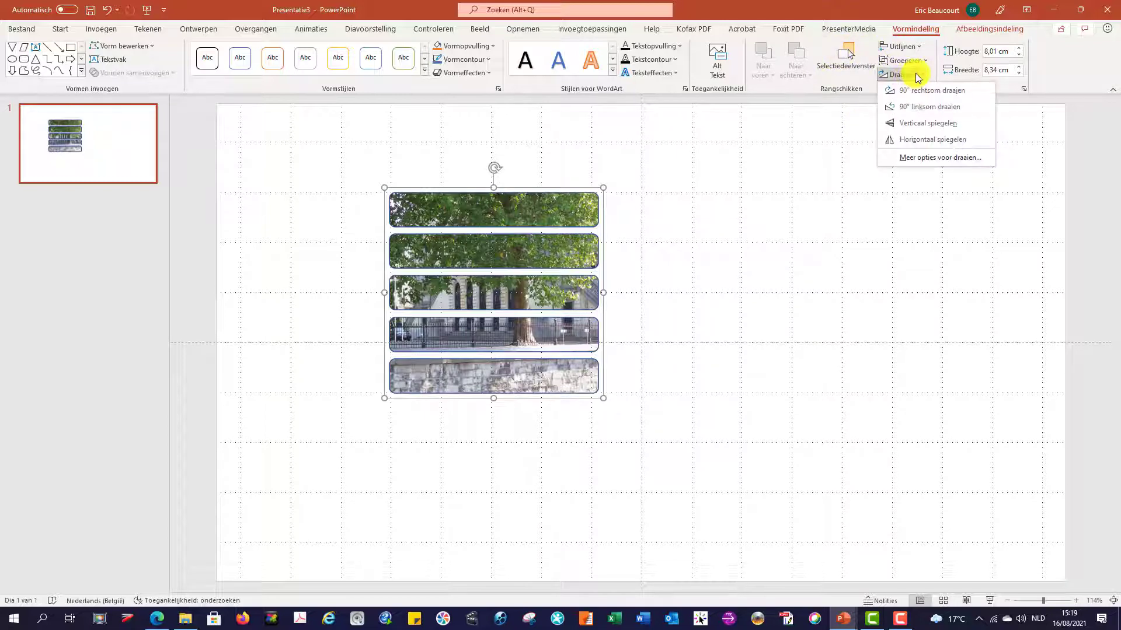
pyautogui.click(929, 158)
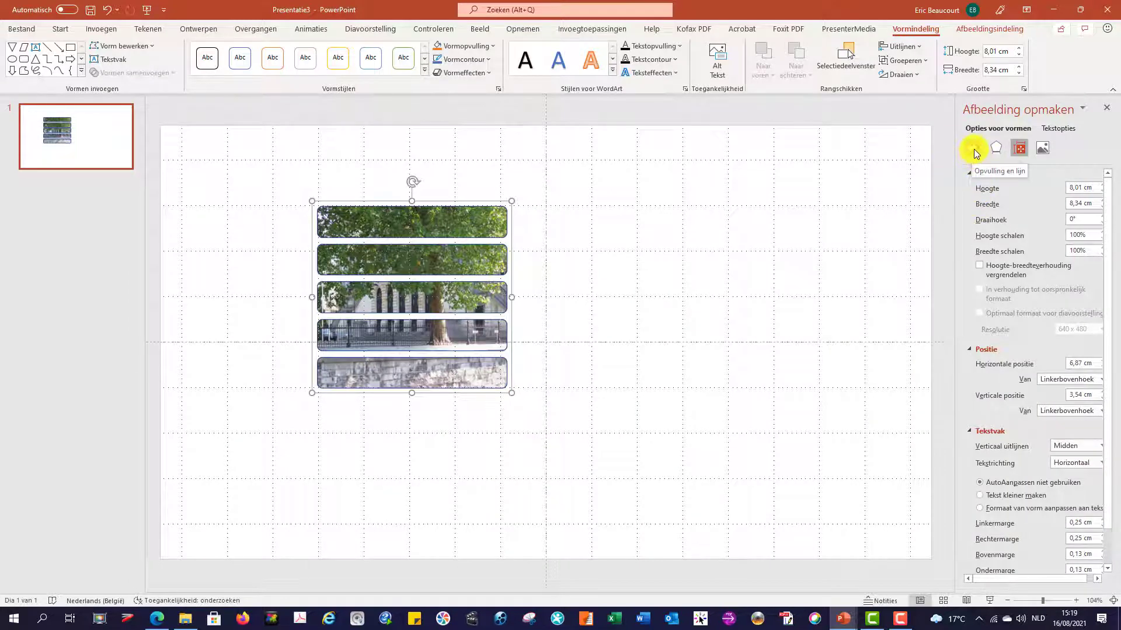
pyautogui.click(972, 150)
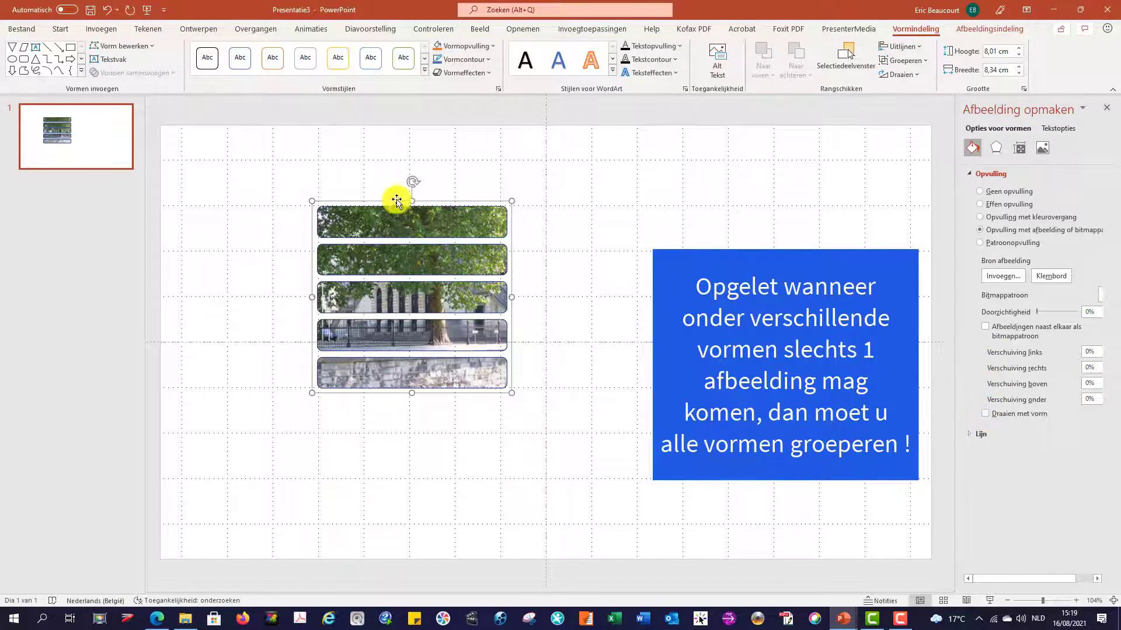
pyautogui.moveTo(414, 181); pyautogui.dragTo(350, 176)
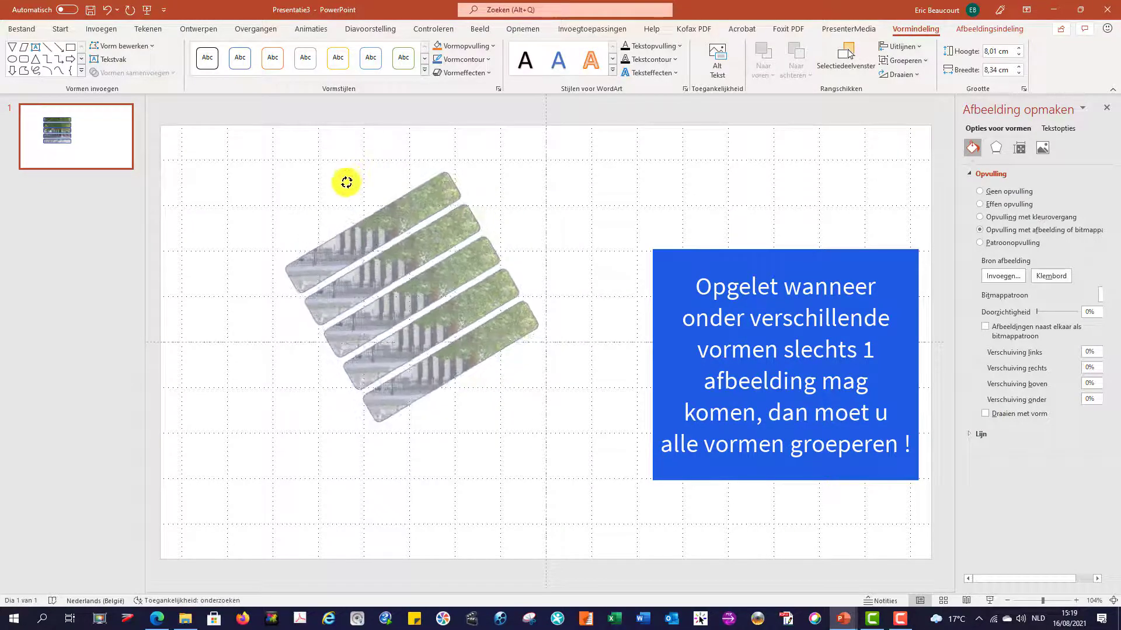
pyautogui.moveTo(350, 175); pyautogui.dragTo(345, 235)
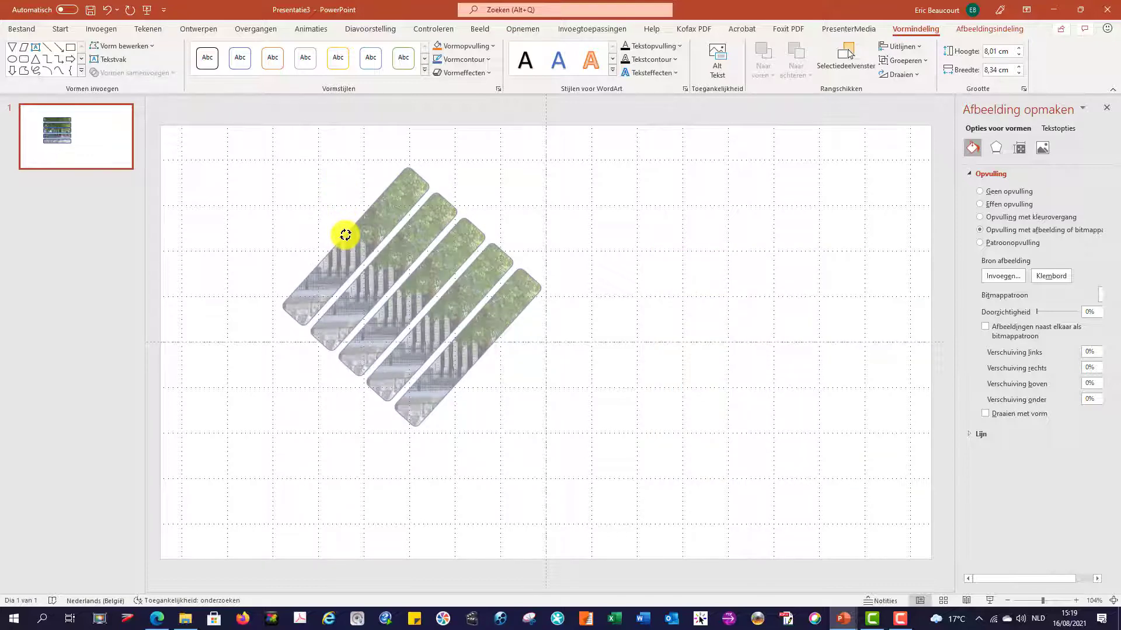
pyautogui.moveTo(345, 235); pyautogui.dragTo(345, 235)
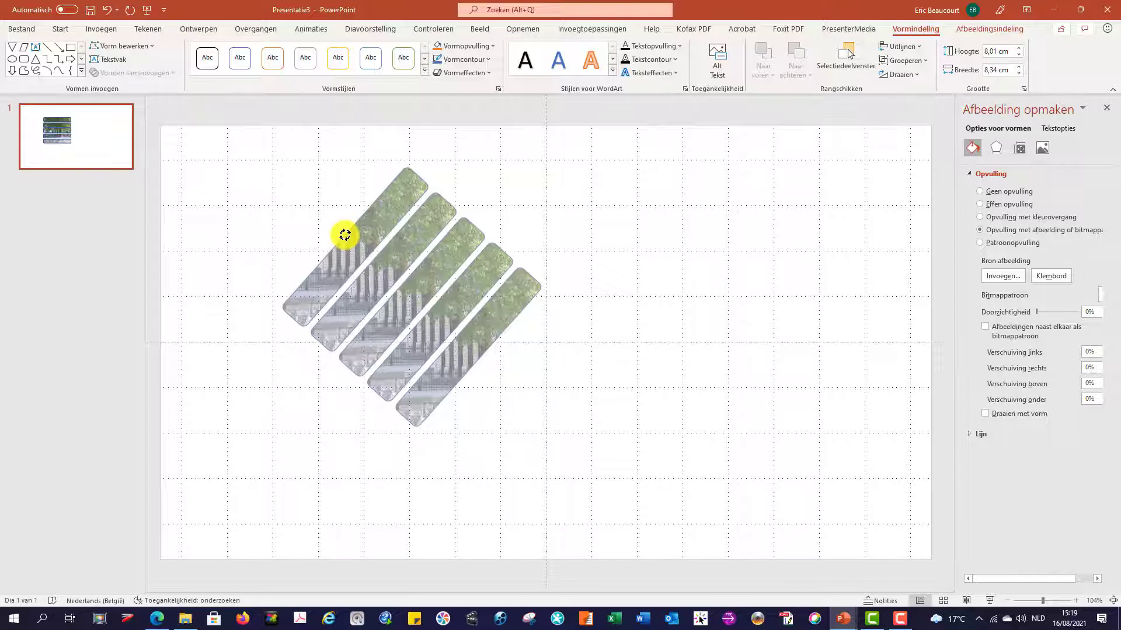
pyautogui.moveTo(345, 234); pyautogui.dragTo(345, 234)
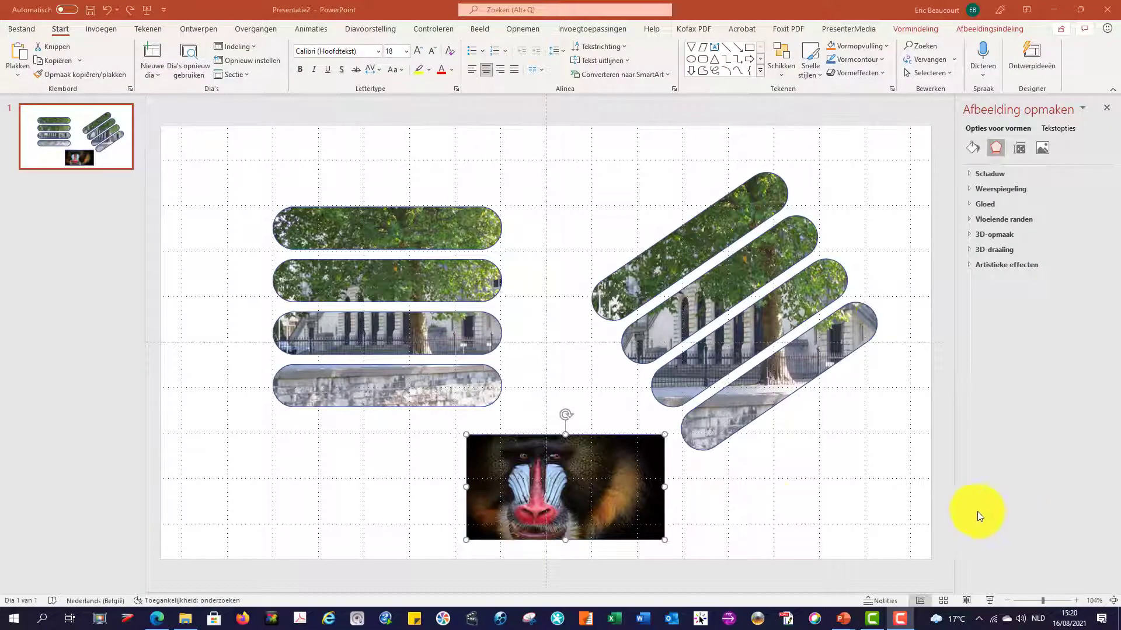
# Step: Edit the mandrill photo's points: raise a peak on top, point the left side, slant the top-left
pyautogui.click(592, 458)
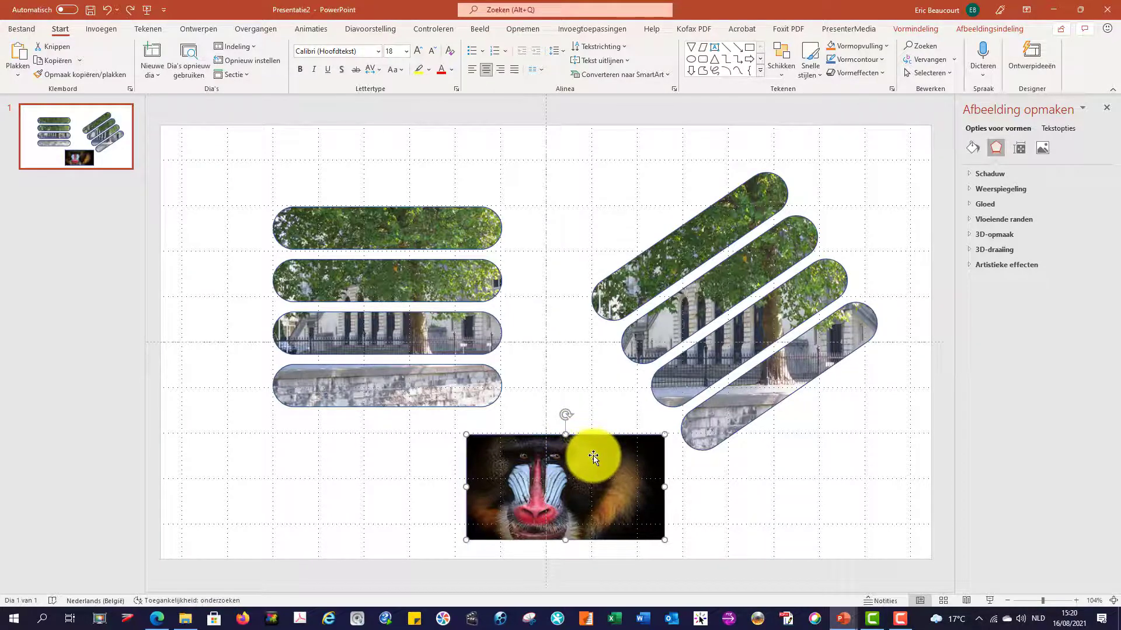
pyautogui.rightClick(593, 458)
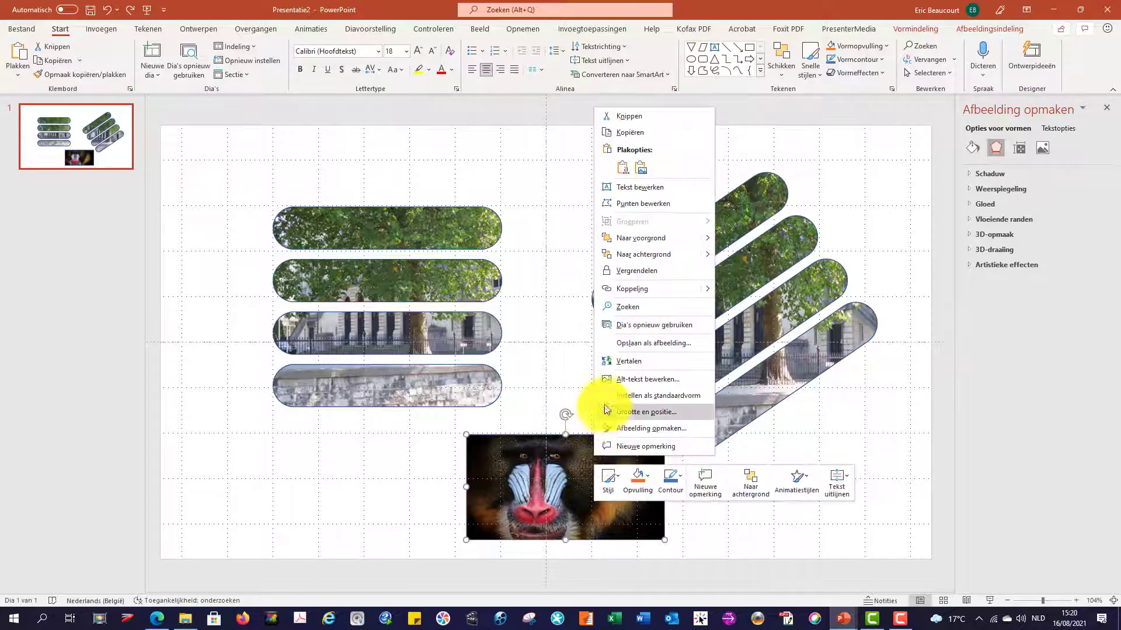
pyautogui.click(653, 201)
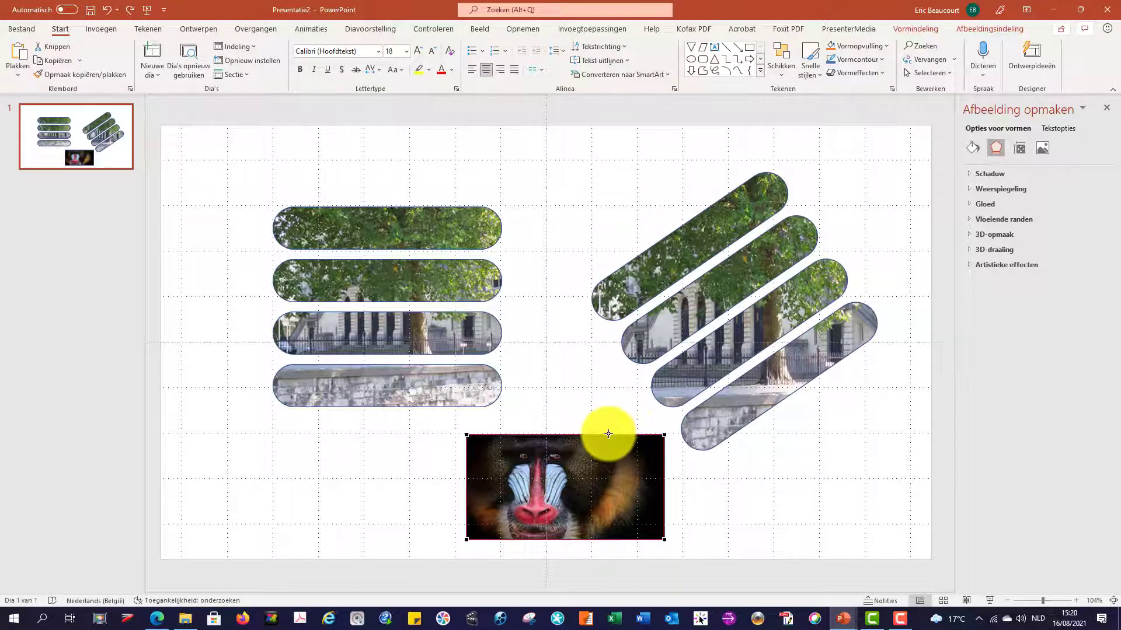
pyautogui.moveTo(608, 434); pyautogui.dragTo(601, 398)
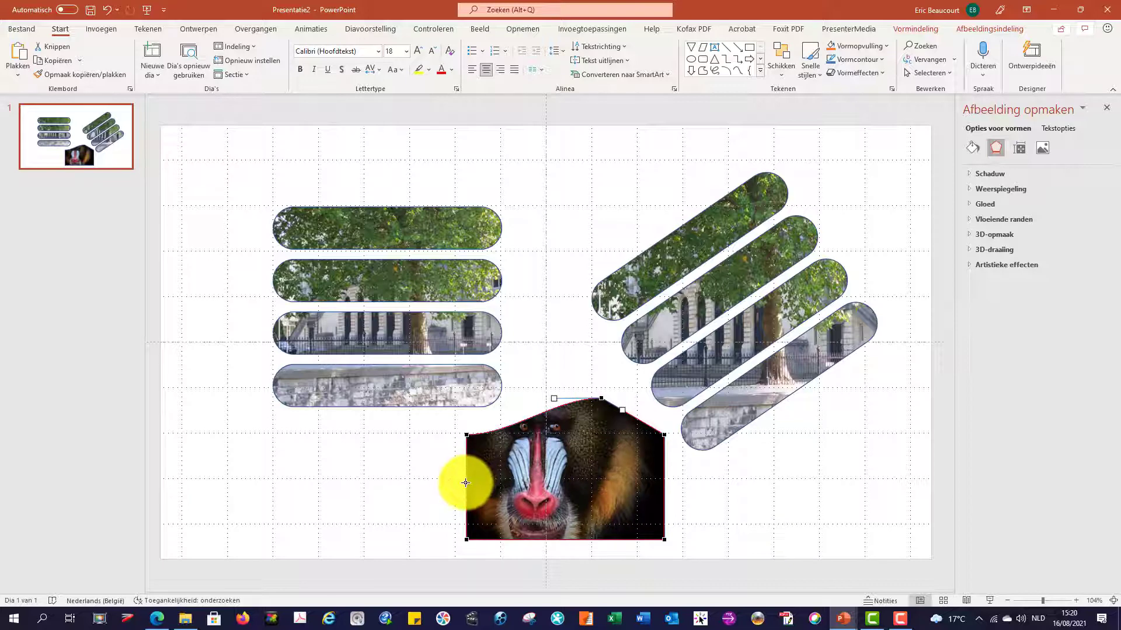
pyautogui.moveTo(465, 483); pyautogui.dragTo(398, 490)
pyautogui.moveTo(532, 417); pyautogui.dragTo(524, 370)
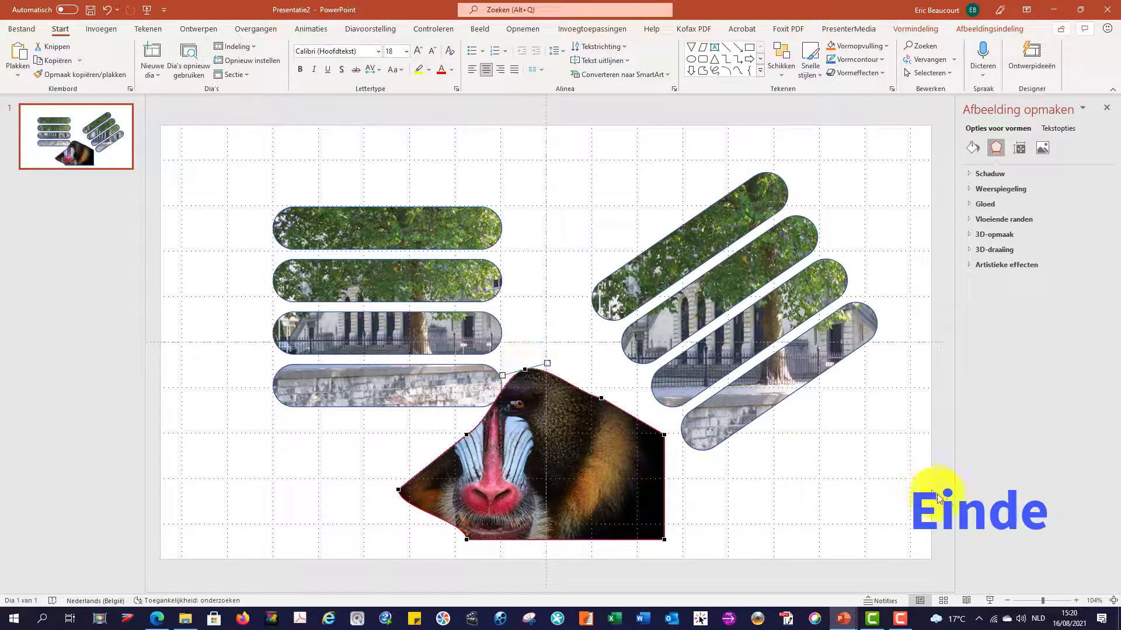